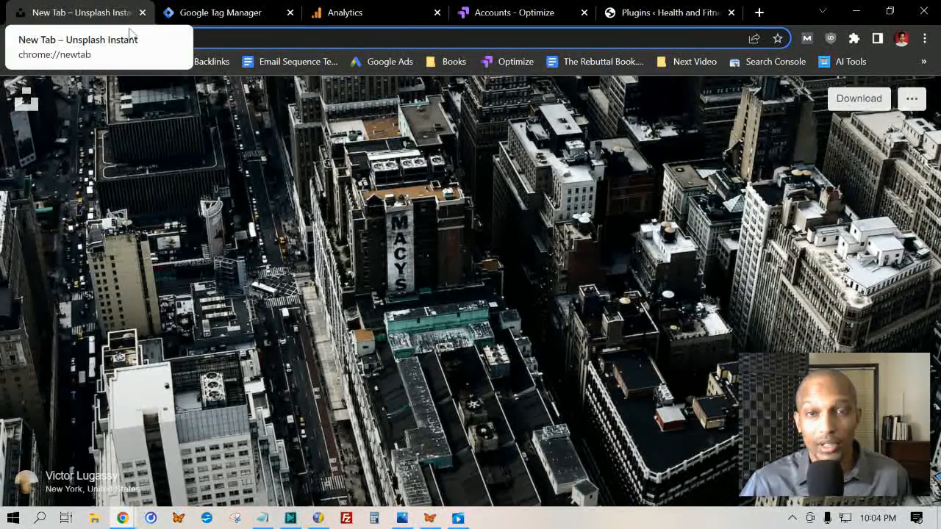
- Switch to Google Tag Manager and create a new tag named "Health & Fitness" in the default workspace
left_click(243, 11)
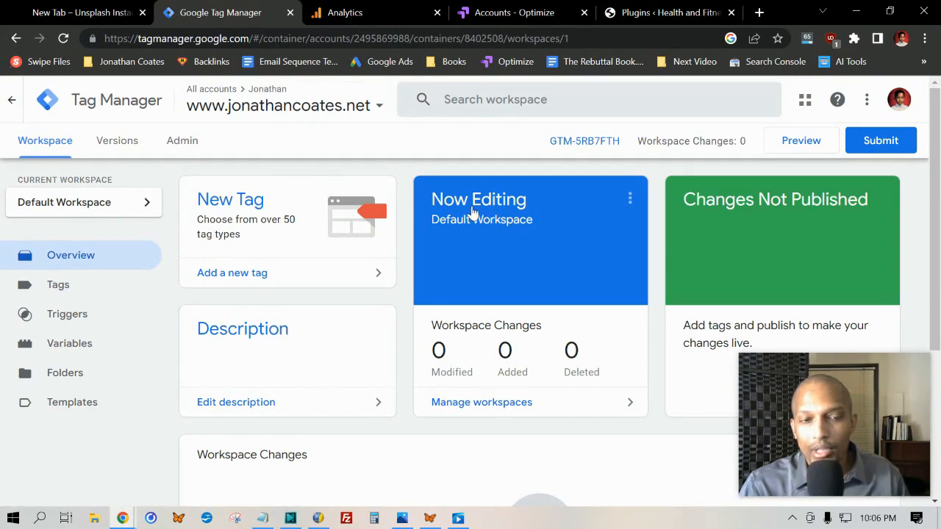
left_click(236, 203)
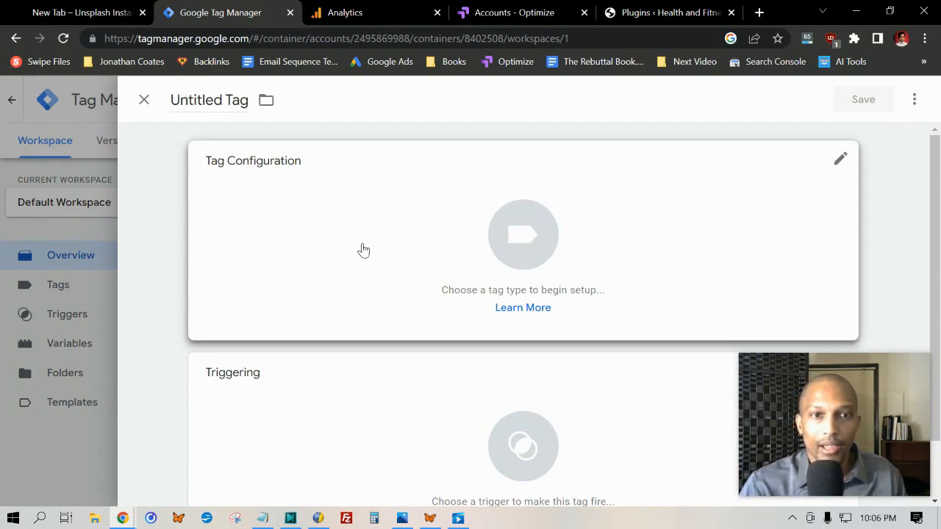
left_click_drag(174, 103, 263, 107)
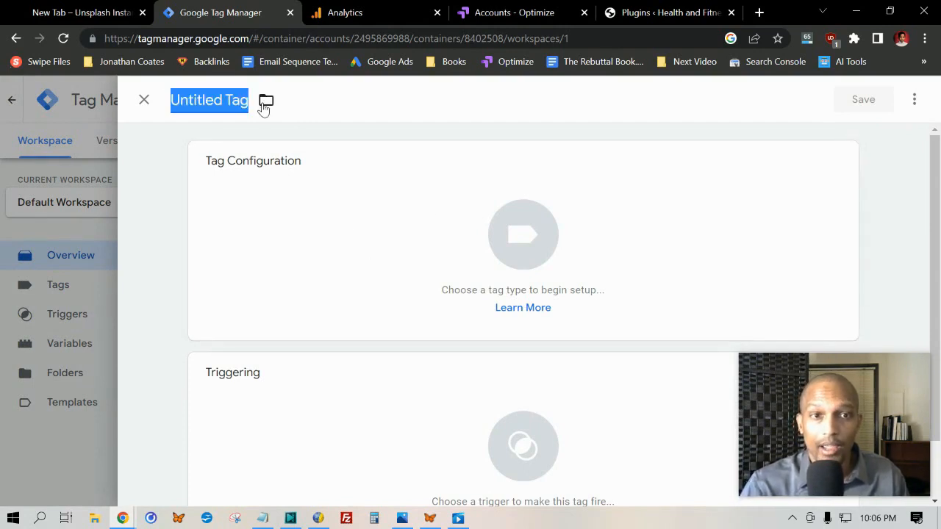
key("BackSpace")
type("Heal")
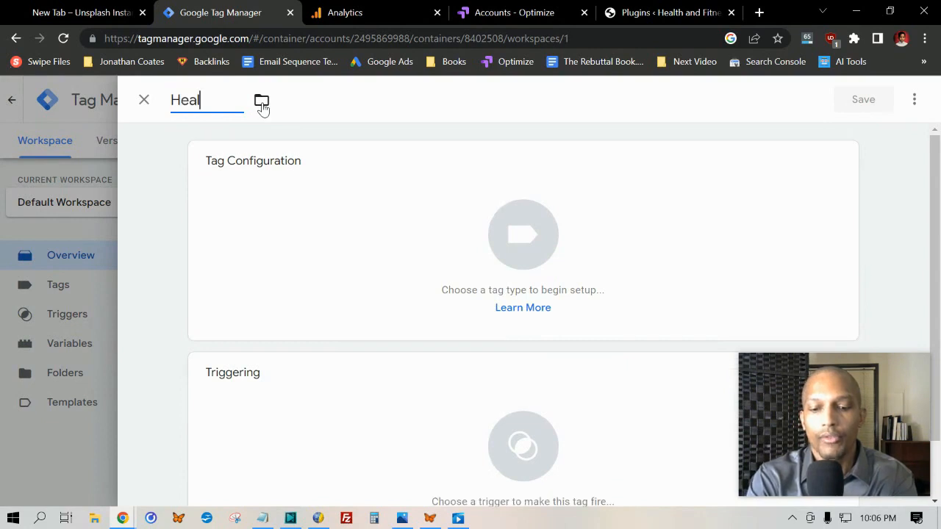
type("th & Fi")
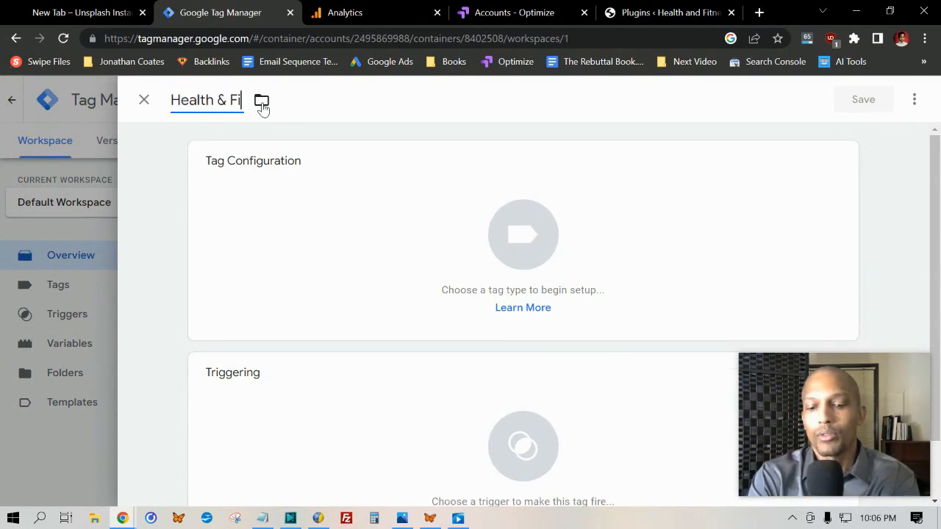
type("tness")
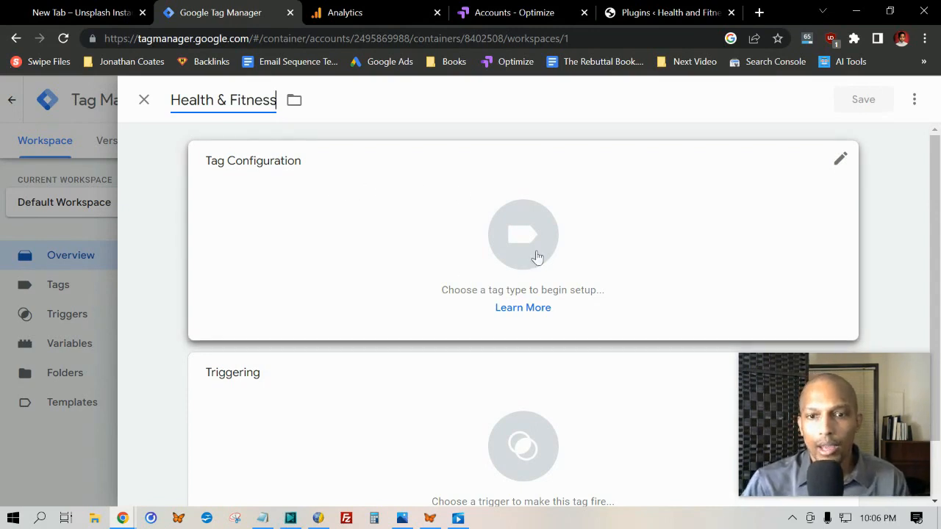
- Choose Google Analytics: GA4 Configuration as the tag type and start the Measurement ID entry
left_click(513, 239)
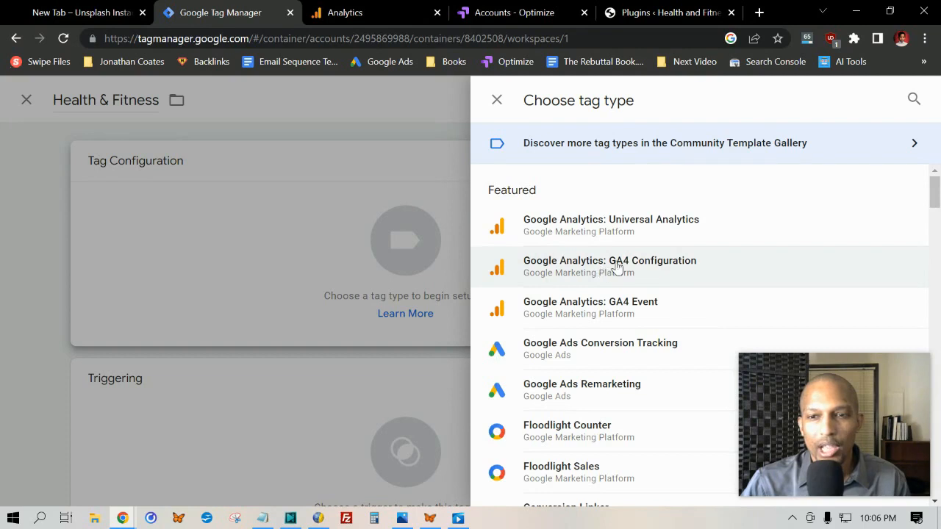
left_click(655, 272)
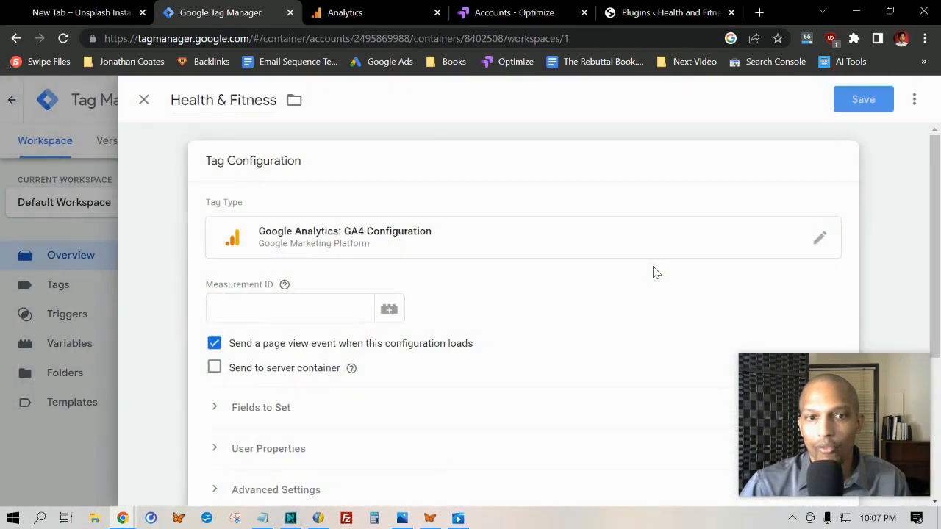
scroll(316, 191, "down", 1)
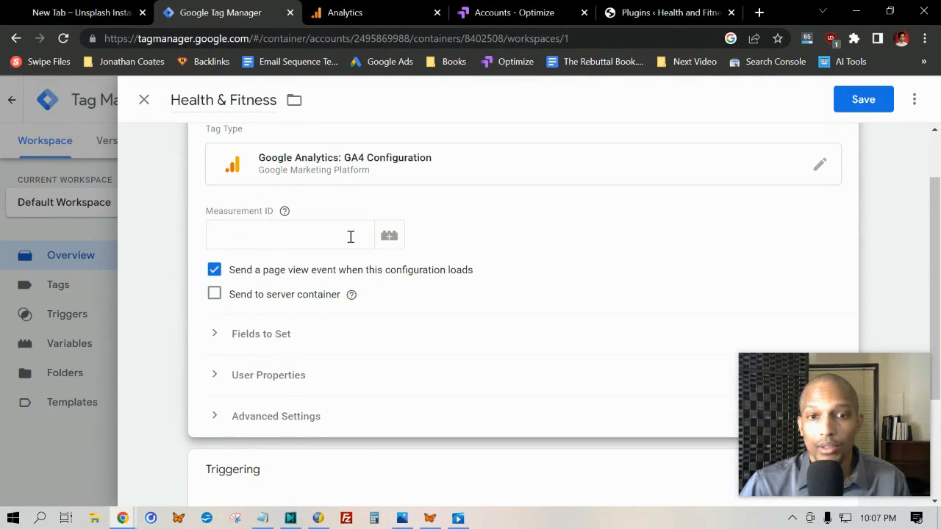
left_click(287, 234)
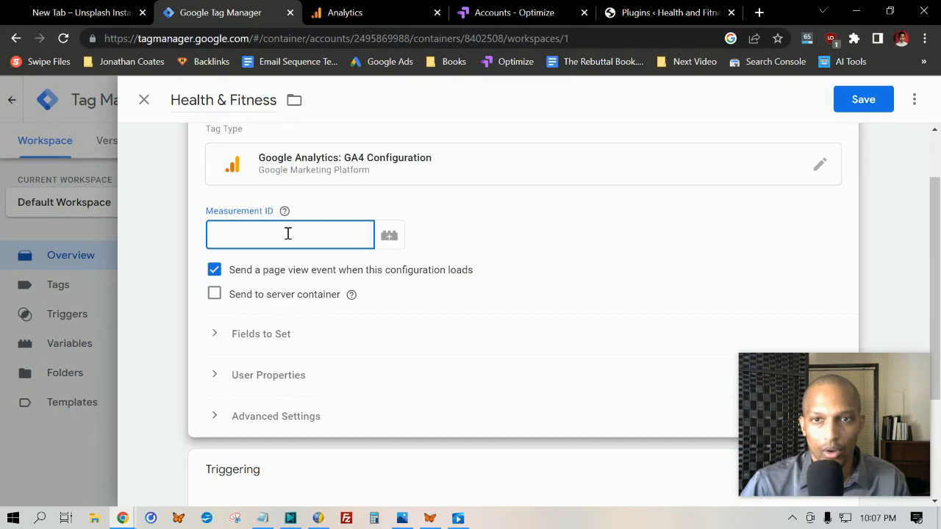
- Switch to Google Analytics, open the existing web stream's details under Data Streams and copy its measurement ID
left_click(360, 10)
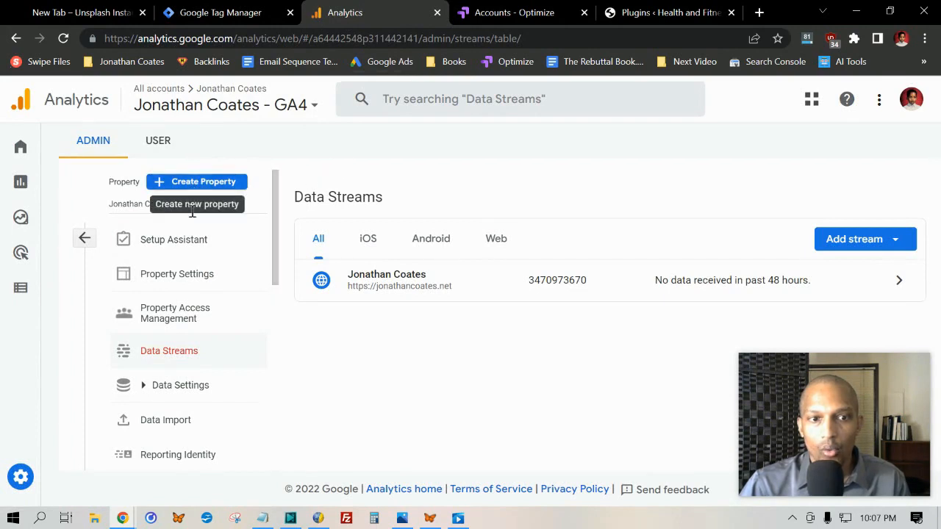
left_click(166, 357)
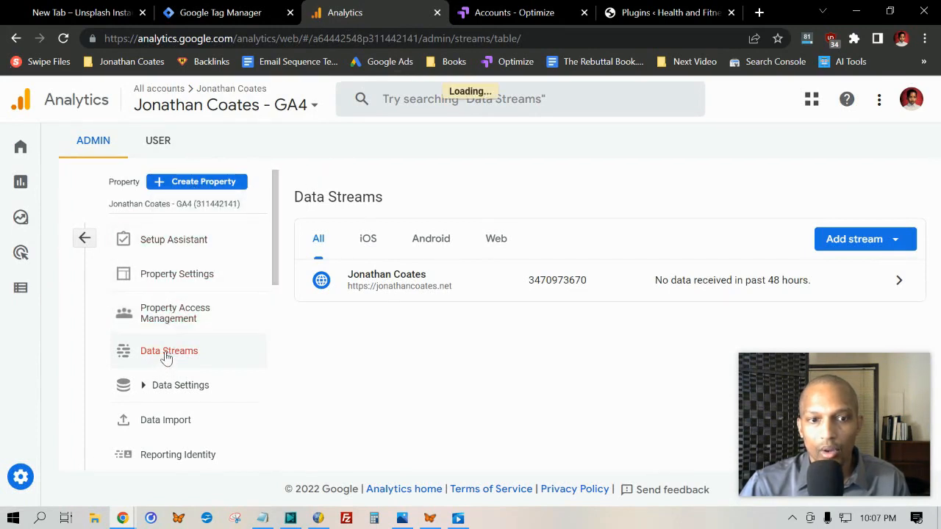
left_click(551, 297)
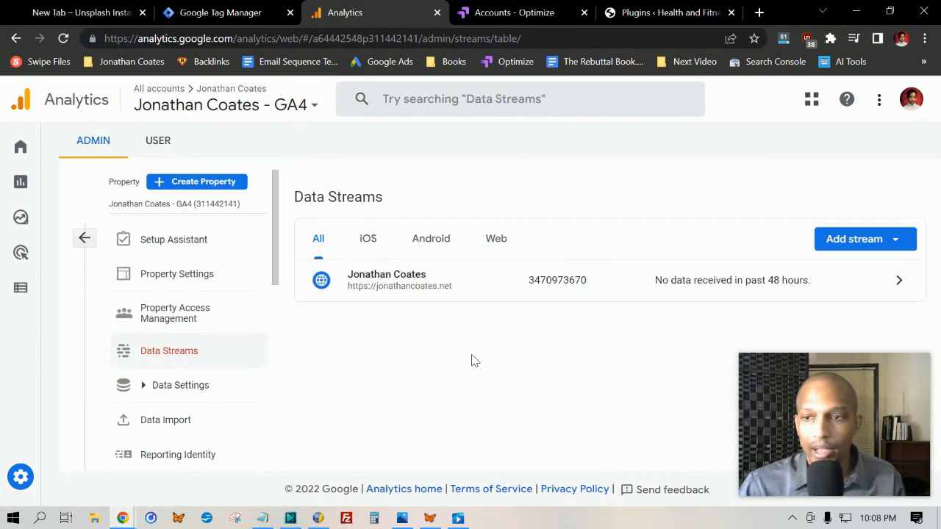
left_click(889, 247)
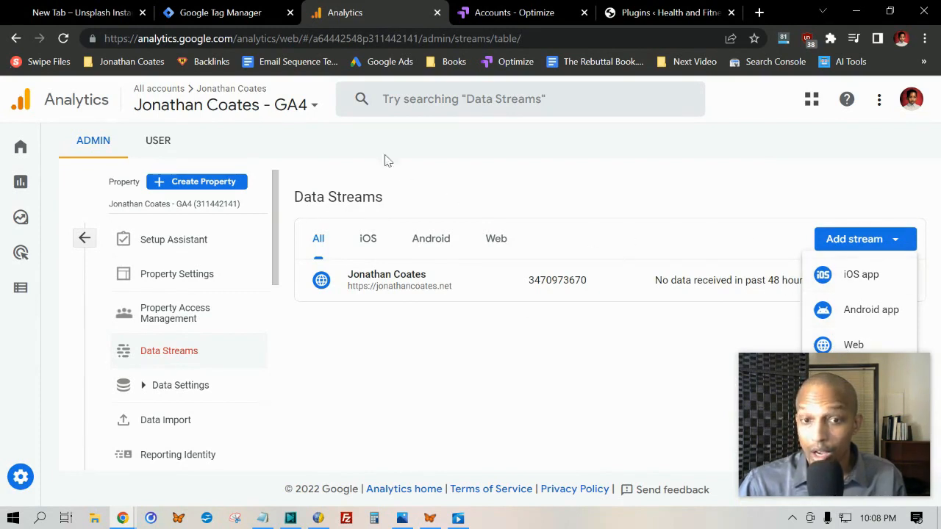
left_click(508, 316)
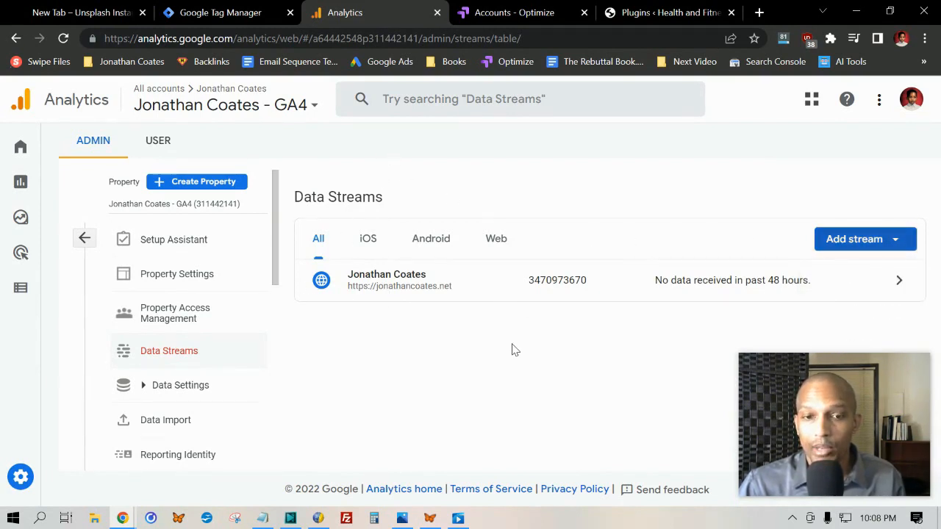
left_click(458, 292)
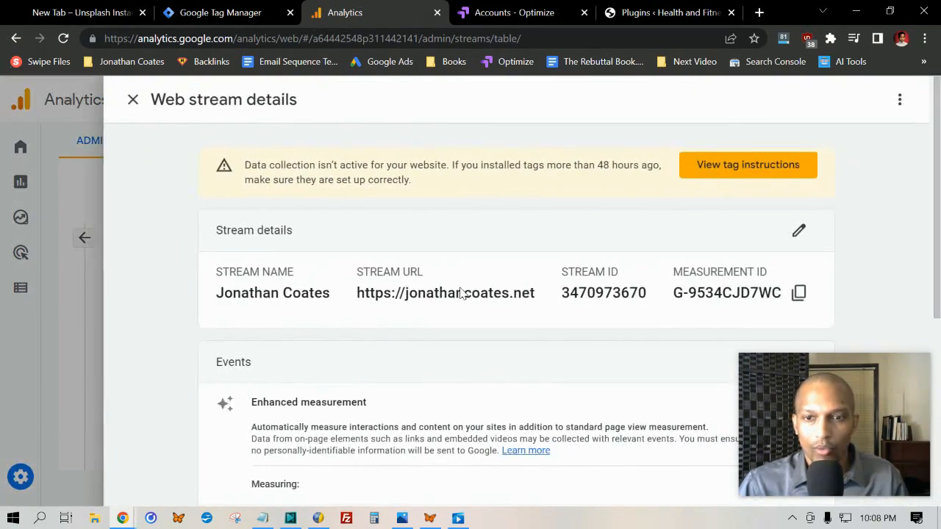
scroll(672, 261, "down", 1)
left_click_drag(669, 218, 779, 218)
right_click(771, 222)
left_click(750, 236)
- Return to Google Tag Manager and paste the copied measurement ID into the Health & Fitness tag's configuration
left_click(188, 10)
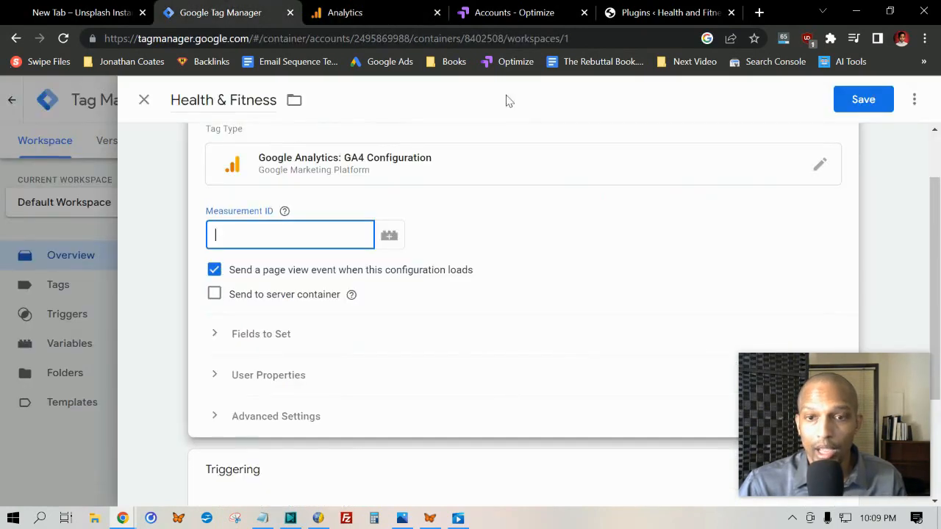
right_click(309, 231)
left_click(349, 343)
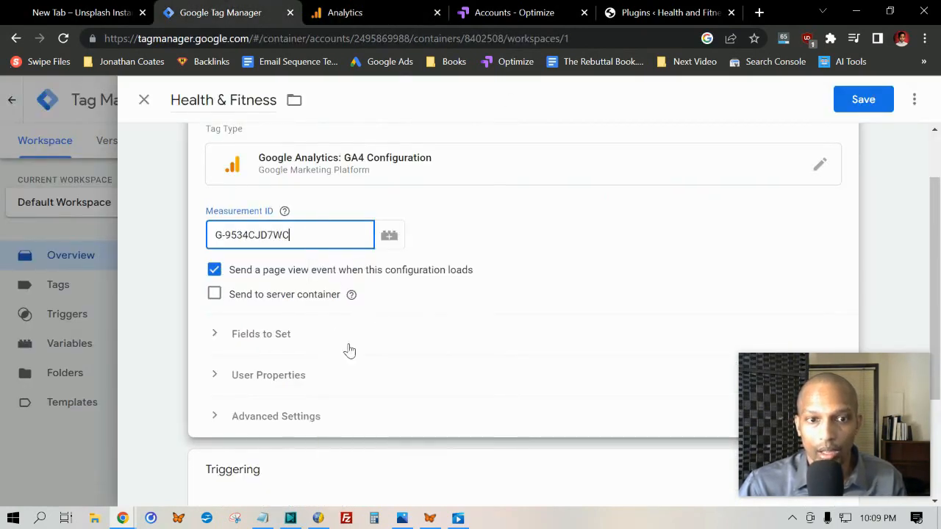
left_click(180, 220)
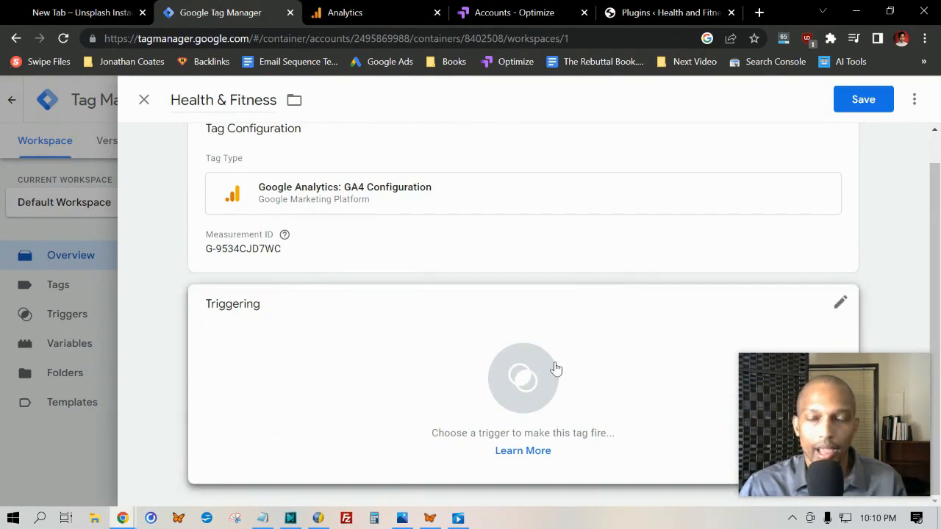
- Set the Health & Fitness tag to fire on the All Pages page view trigger and save the tag
left_click(523, 378)
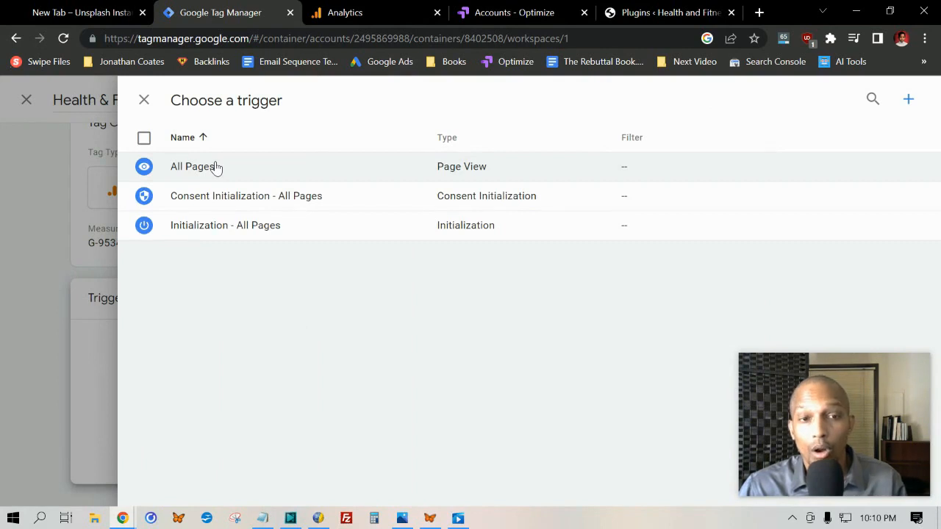
left_click(192, 166)
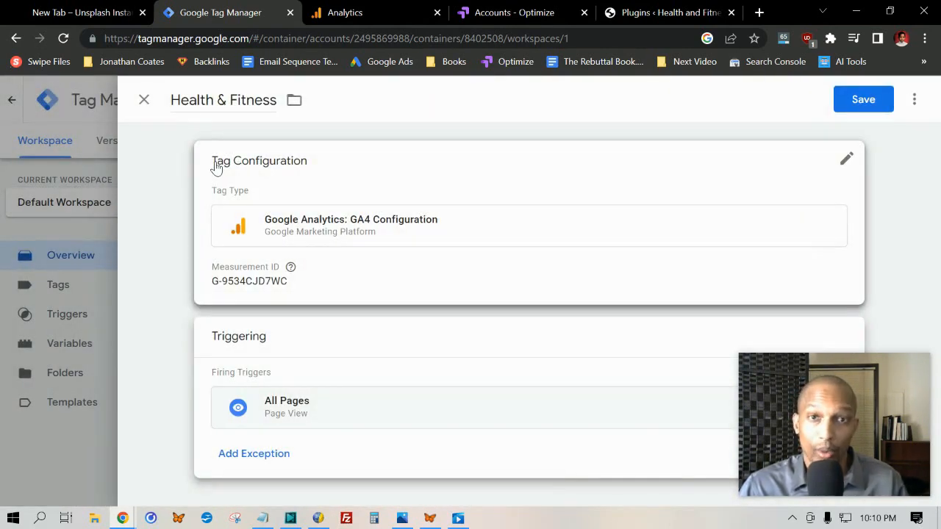
left_click(876, 107)
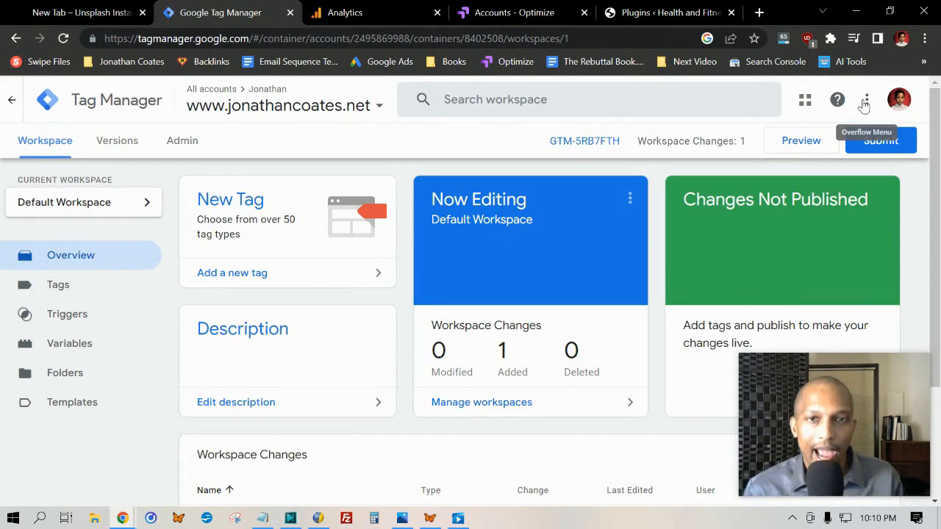
scroll(857, 98, "down", 1)
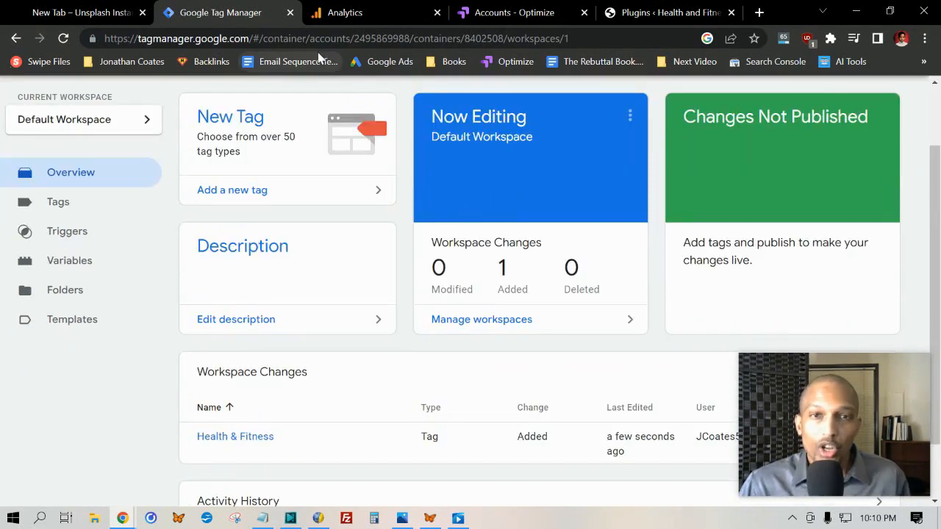
- Switch to the WordPress admin, search new plugins for "google site kit", and install and activate Site Kit by Google
left_click(689, 11)
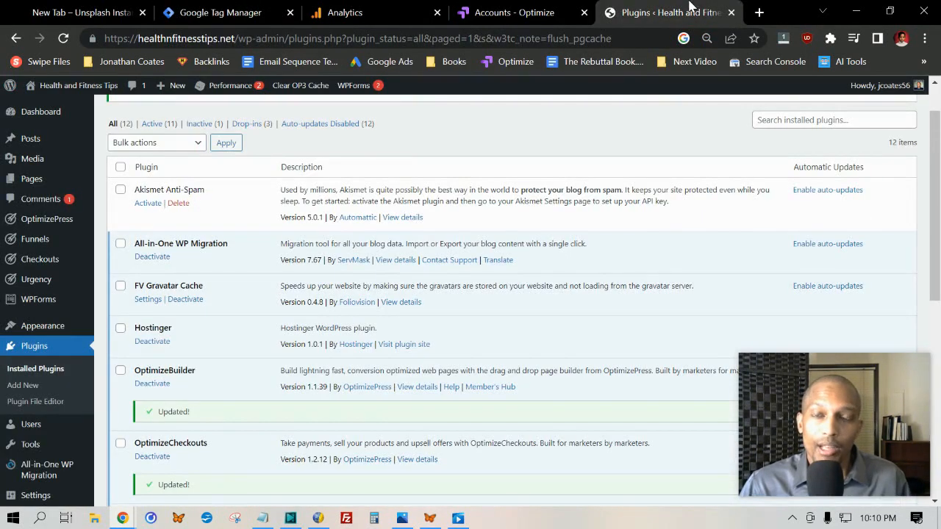
left_click(27, 385)
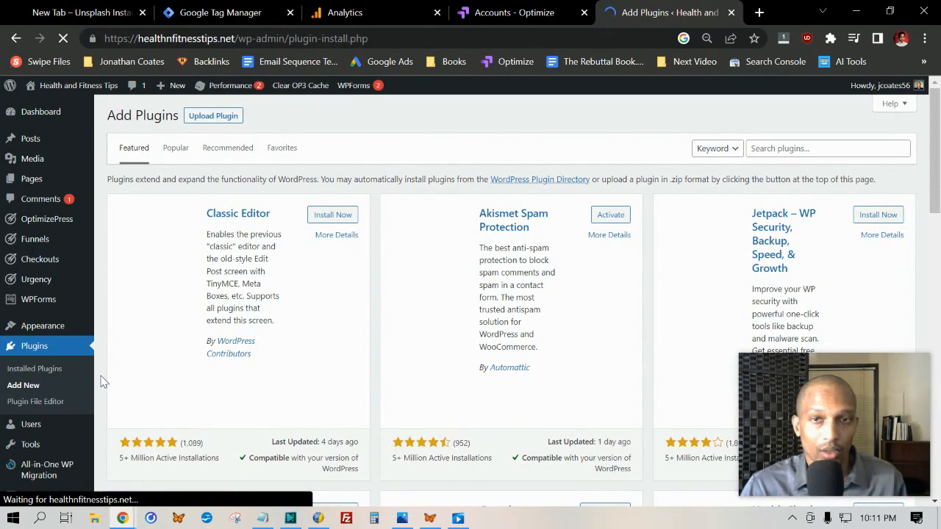
left_click(836, 151)
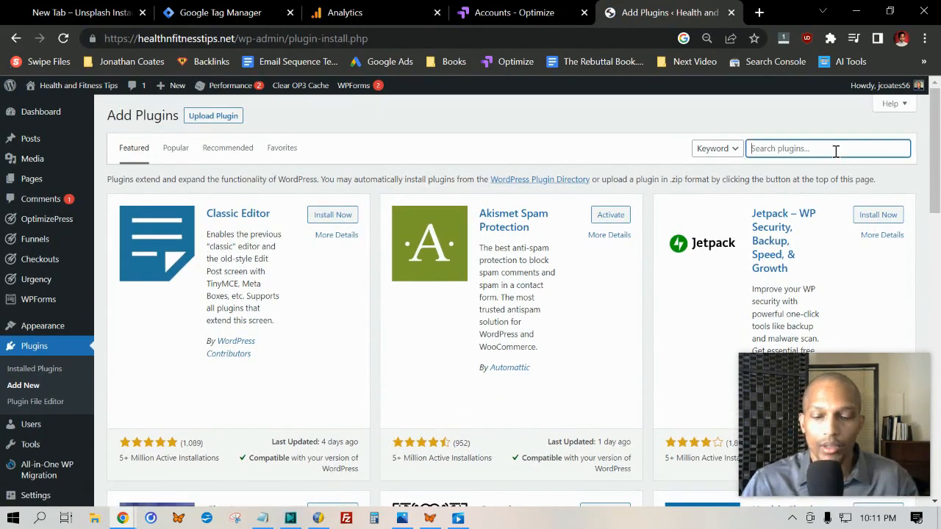
type("google site kit")
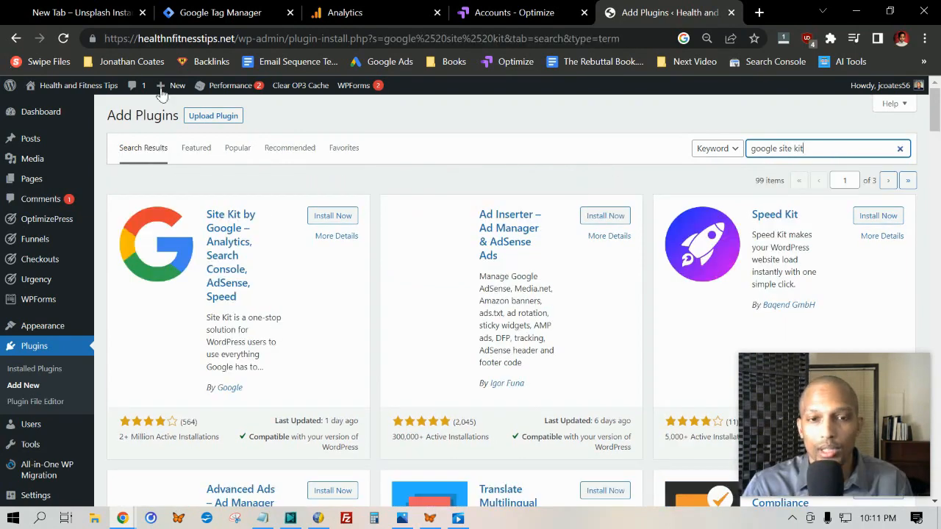
left_click(334, 216)
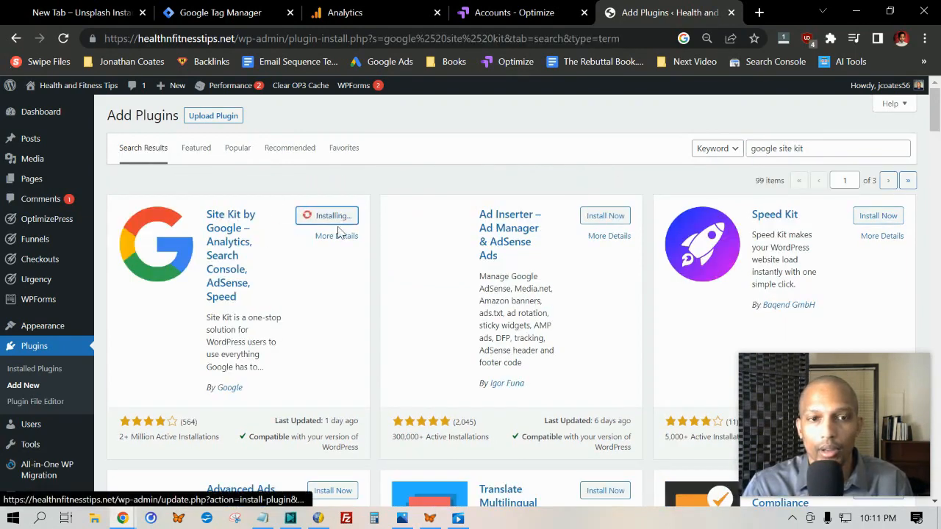
left_click(336, 215)
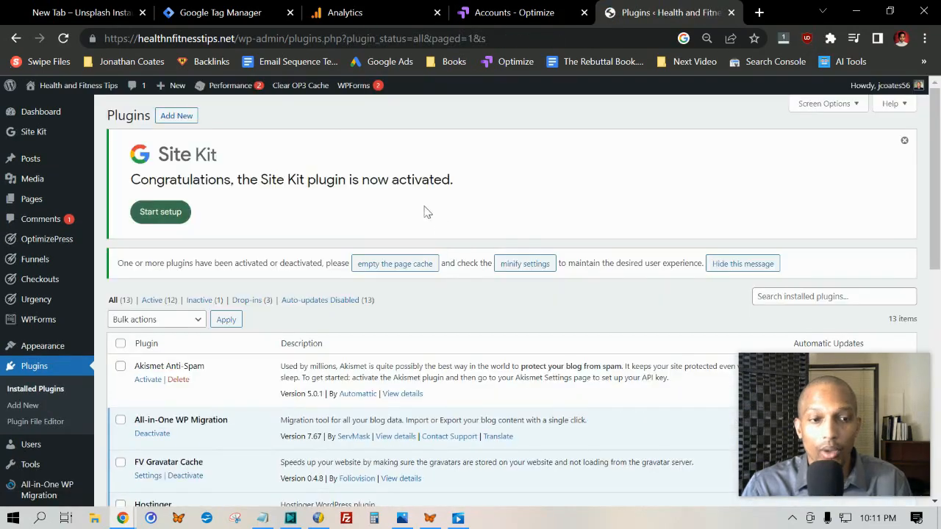
- Start the Site Kit setup and enable connecting Google Analytics as part of it
left_click(165, 212)
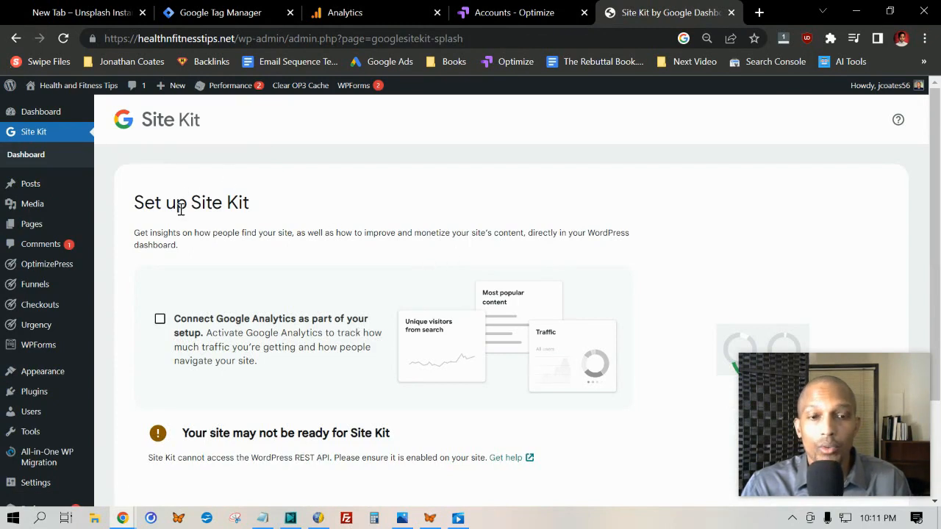
left_click(160, 319)
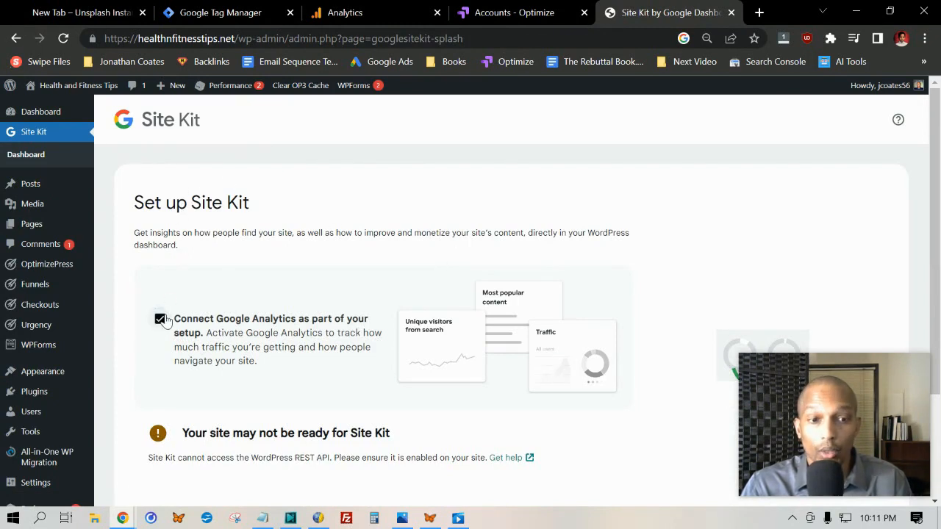
scroll(164, 320, "down", 2)
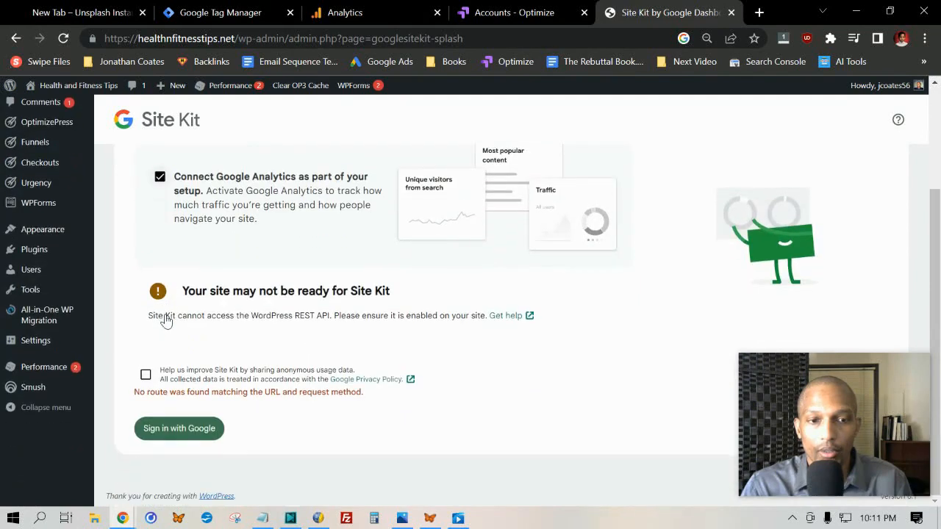
- Sign in to Site Kit with Google and grant it access to Search Console data and the list of controlled sites and domains
left_click(179, 428)
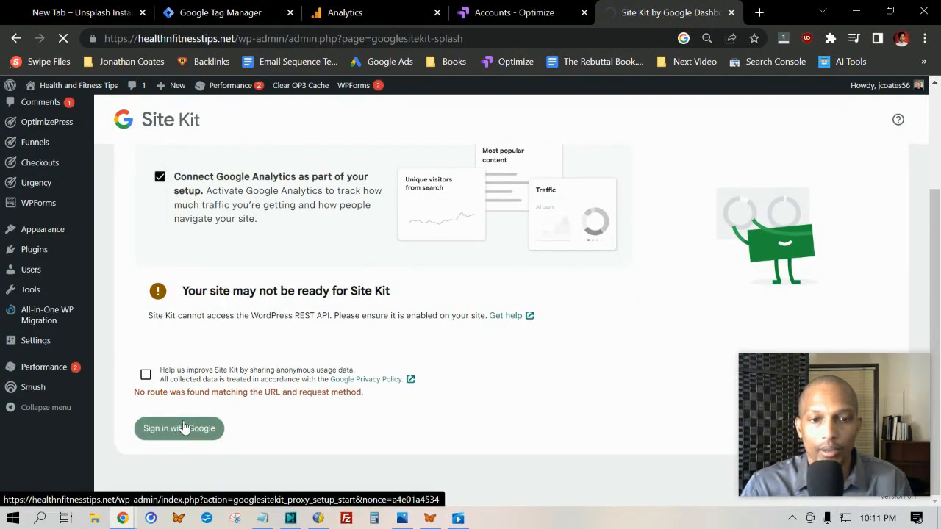
scroll(591, 258, "down", 1)
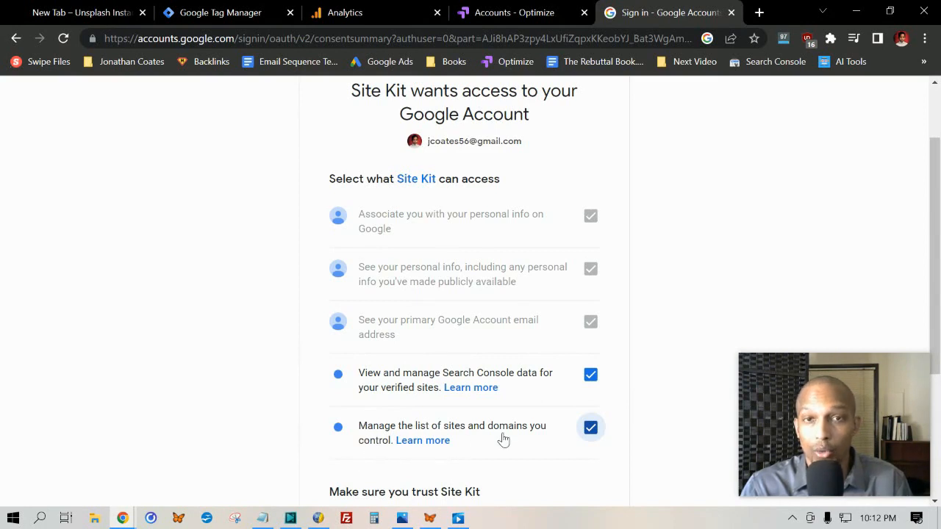
scroll(408, 372, "down", 3)
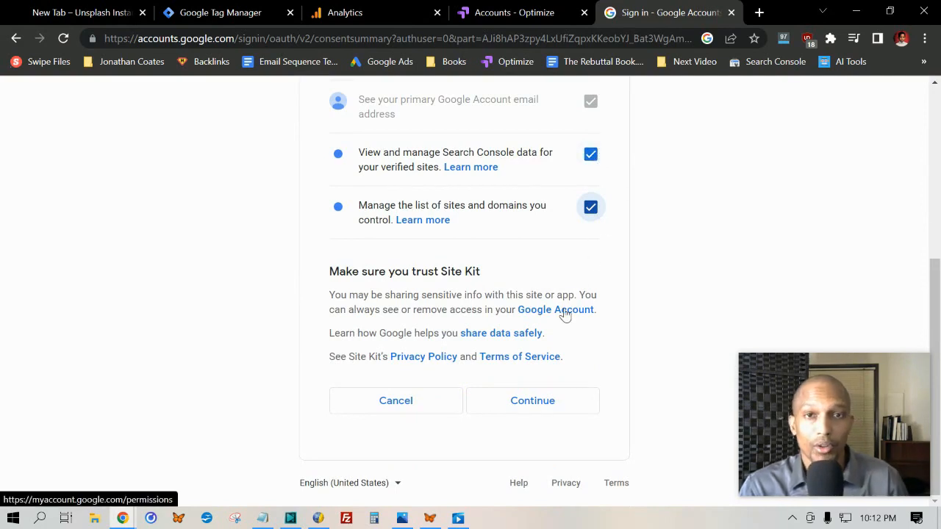
left_click(539, 402)
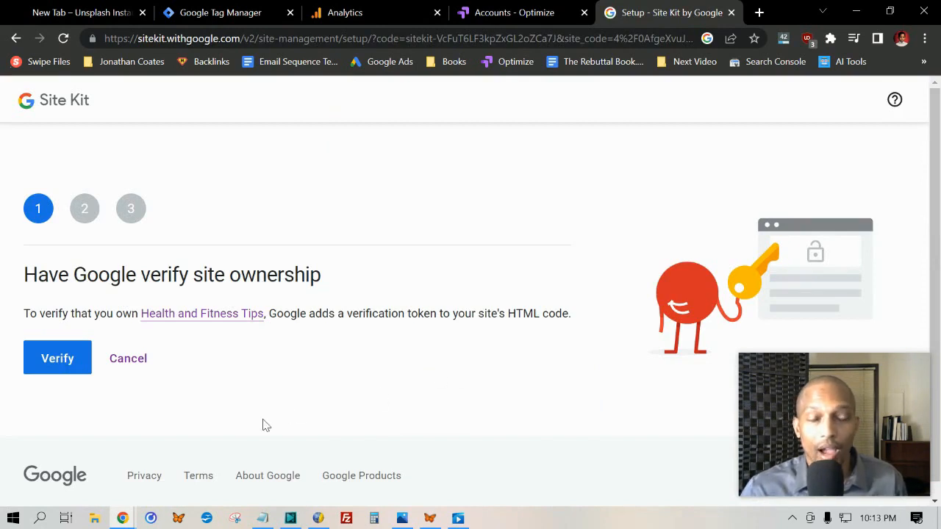
- Complete Site Kit's ownership verification, dashboard metrics access and Search Console setup, ending on the Site Kit dashboard
left_click(59, 359)
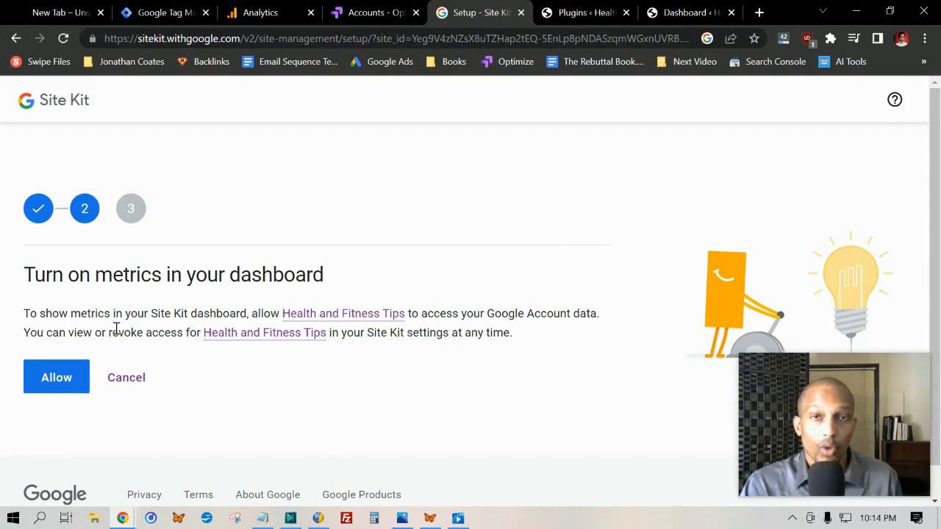
left_click(60, 383)
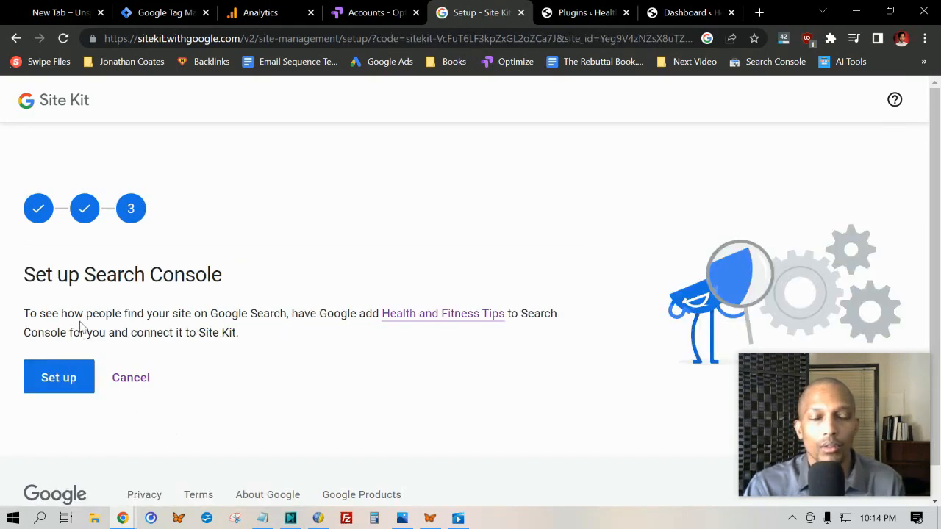
left_click_drag(40, 311, 275, 310)
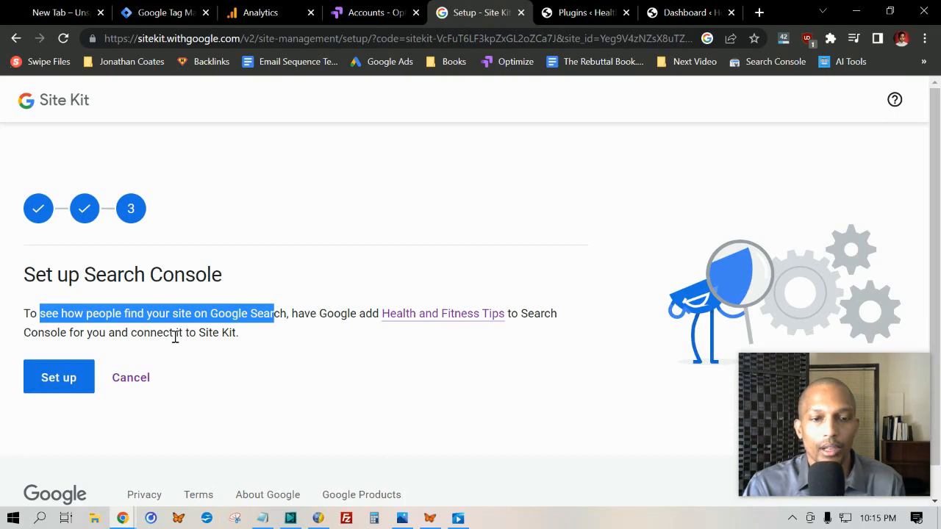
left_click(59, 379)
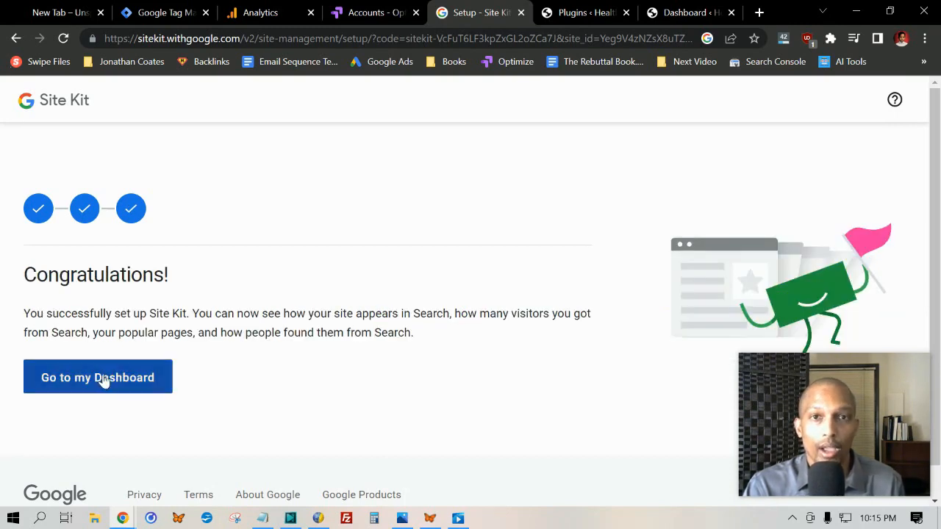
left_click(103, 378)
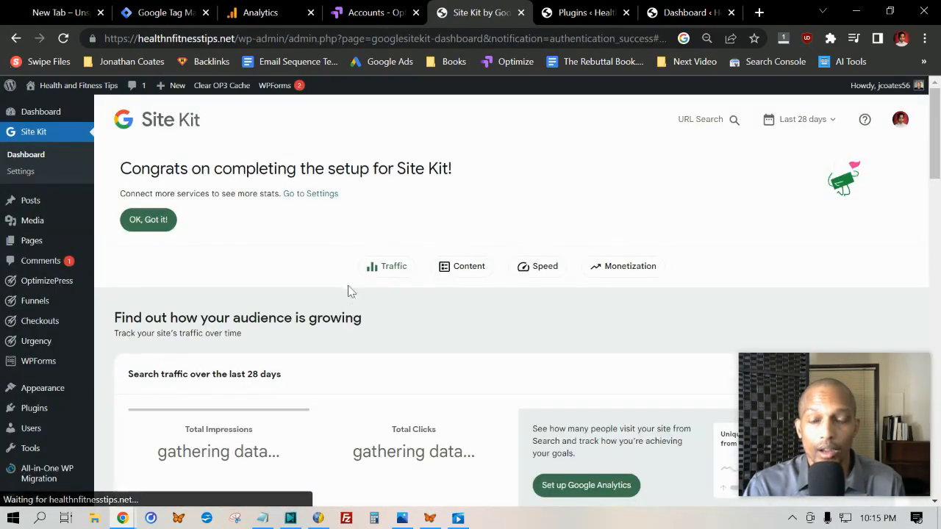
- Start the Google Analytics setup from the Site Kit dashboard and authorize it with the existing Google account
scroll(441, 242, "down", 2)
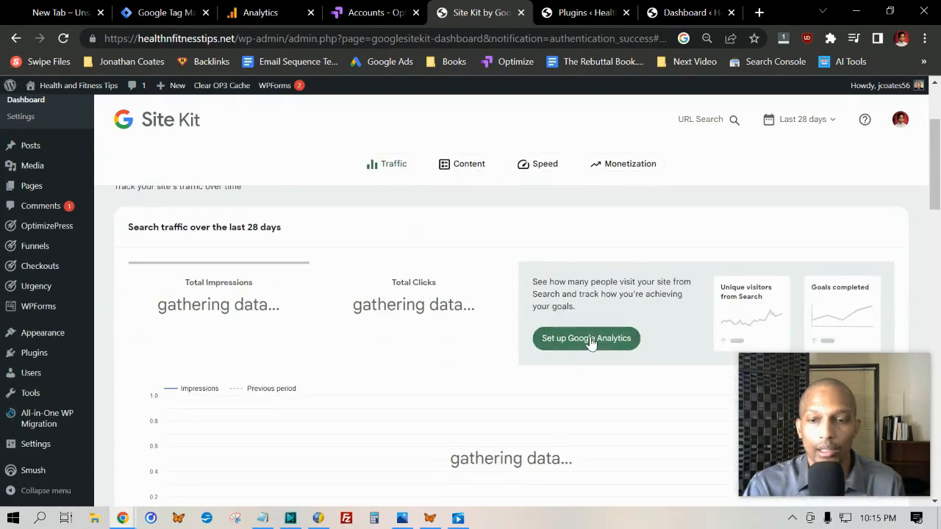
left_click(592, 342)
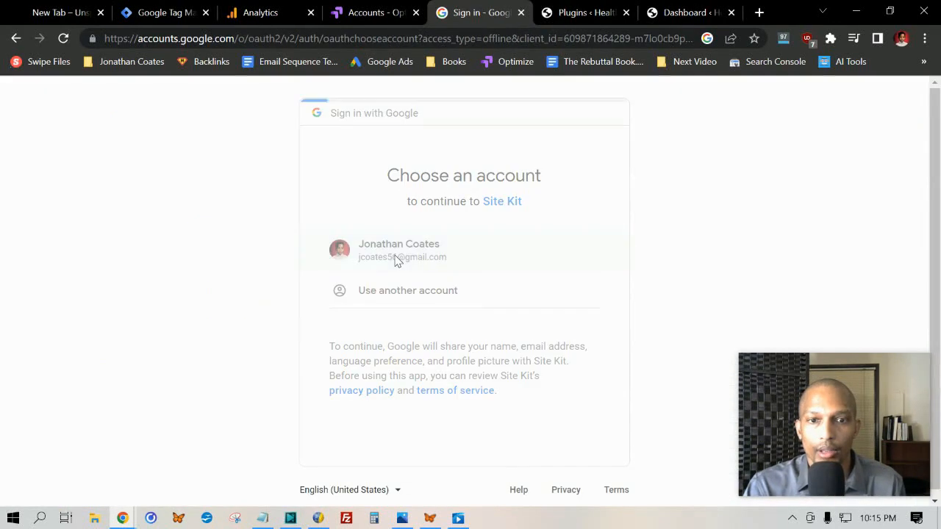
scroll(445, 219, "down", 1)
left_click(528, 403)
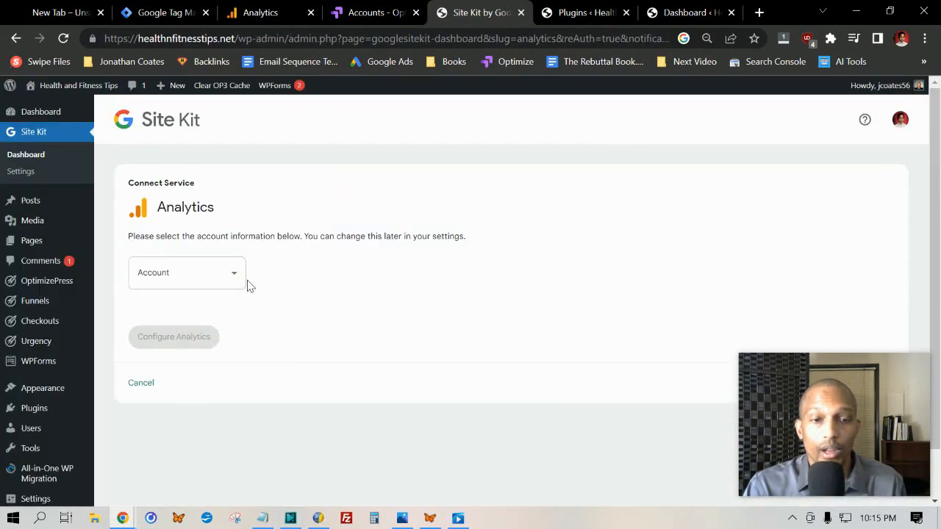
- Choose the owner's personal Analytics account and the first GA4 property listed for the Analytics connection
left_click(236, 275)
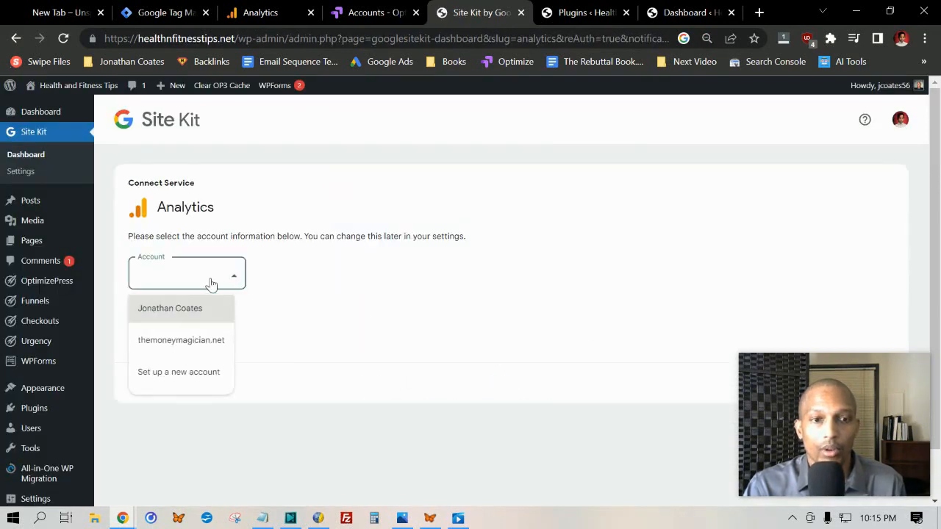
left_click(180, 310)
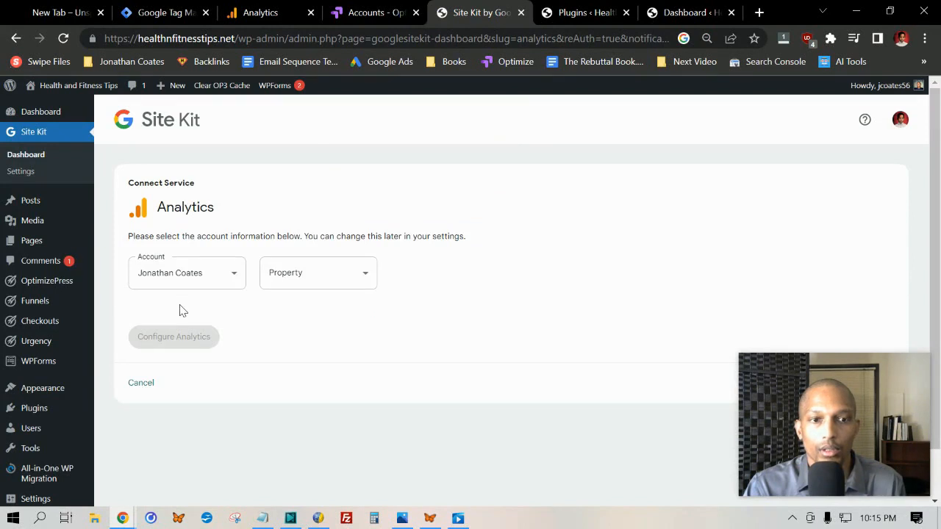
left_click(359, 278)
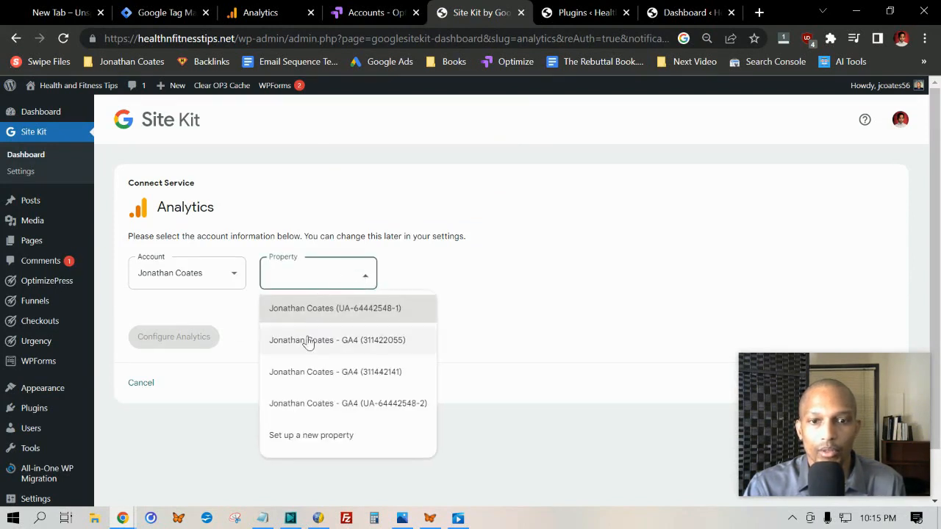
left_click(358, 347)
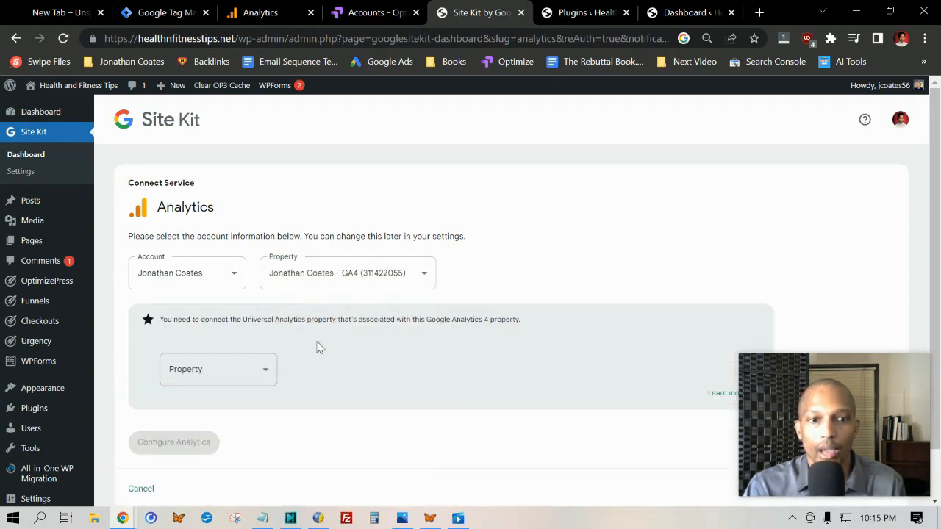
- Connect the Universal Analytics property labelled GA4 as the one associated with the chosen Google Analytics 4 property
left_click(264, 365)
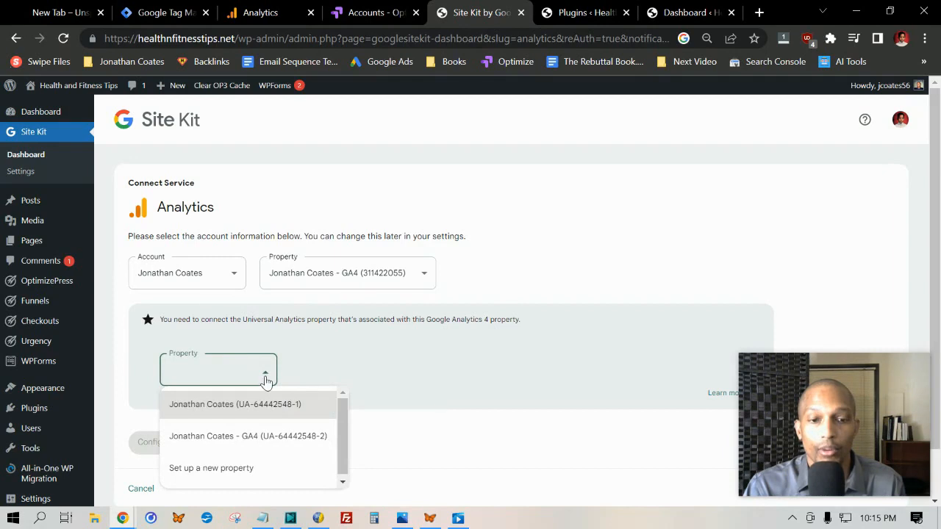
left_click(227, 443)
scroll(265, 402, "down", 1)
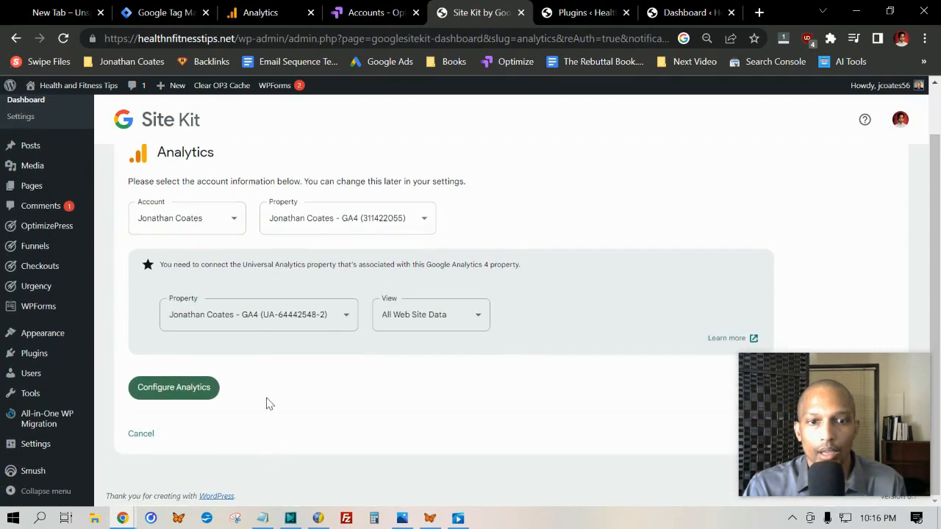
left_click_drag(162, 264, 341, 265)
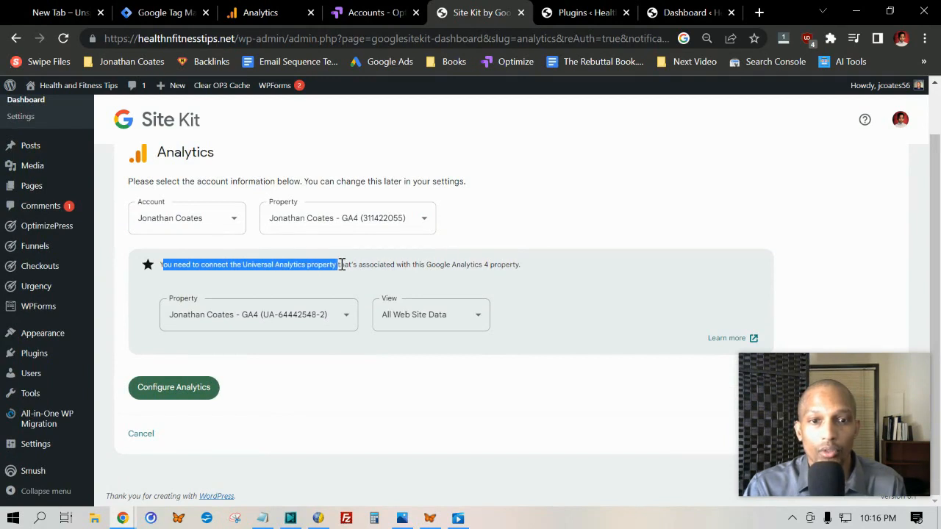
left_click(346, 318)
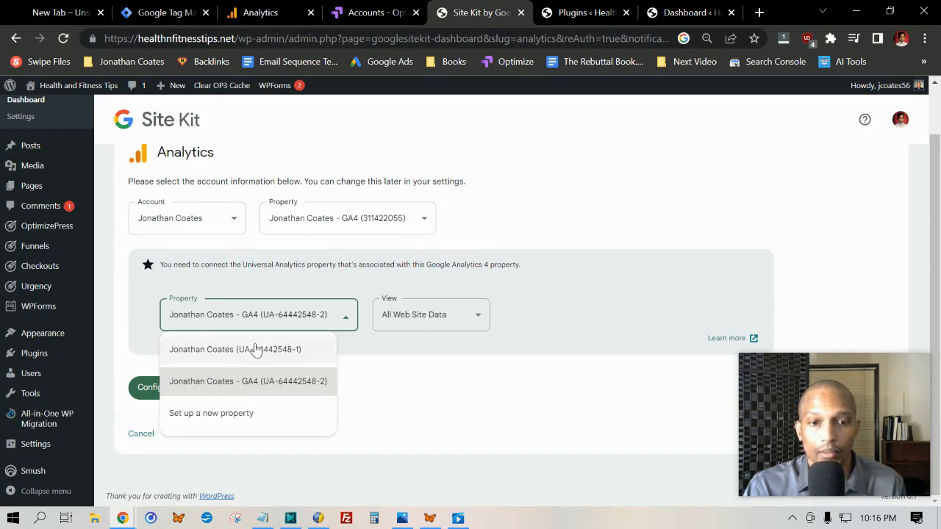
left_click(460, 361)
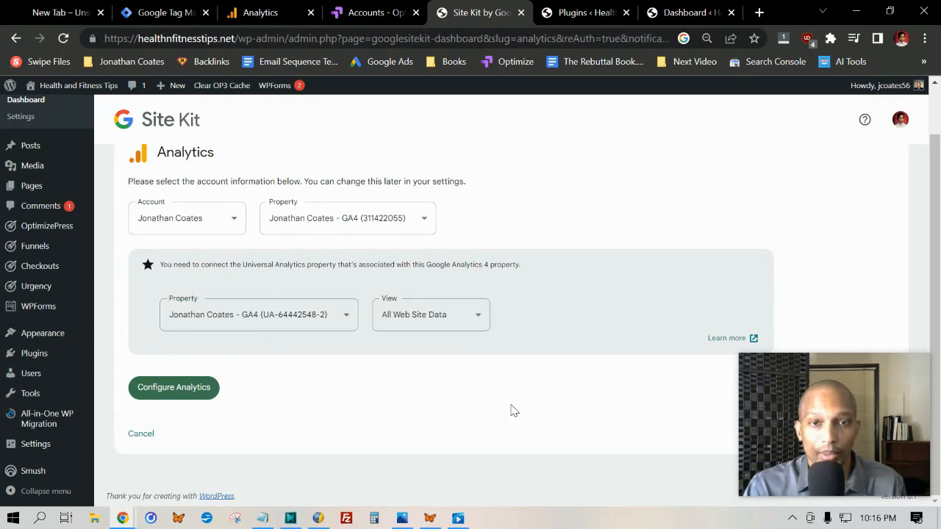
- Configure Analytics, grant Site Kit the additional permission to edit Google Analytics management entities, and dismiss the completion notice
left_click(167, 387)
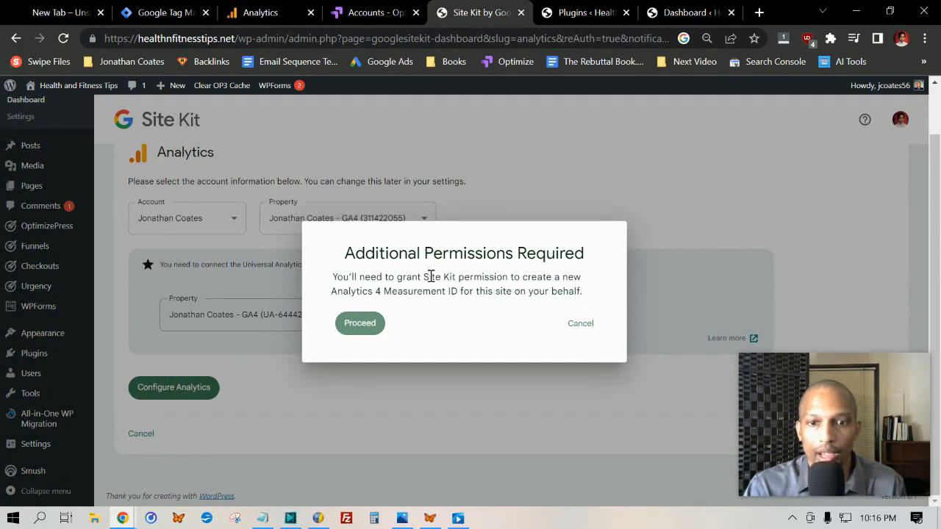
left_click(361, 325)
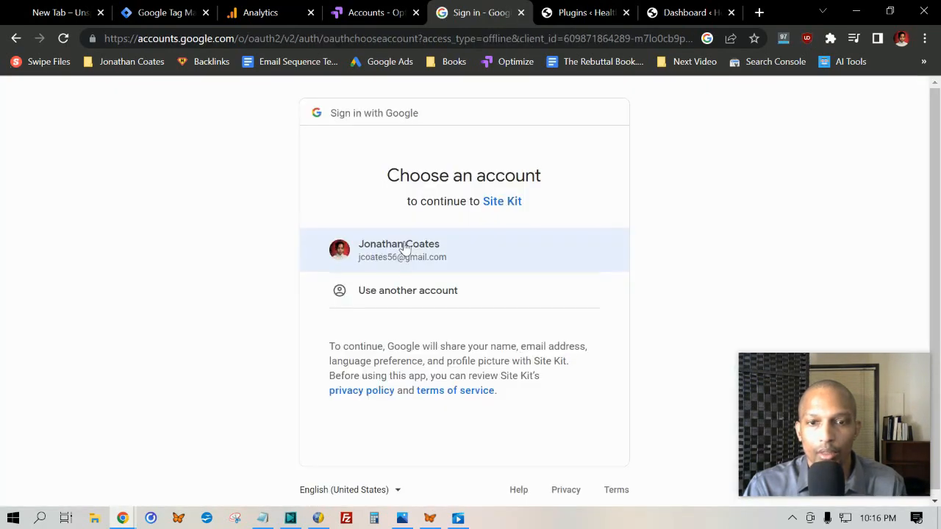
left_click(405, 246)
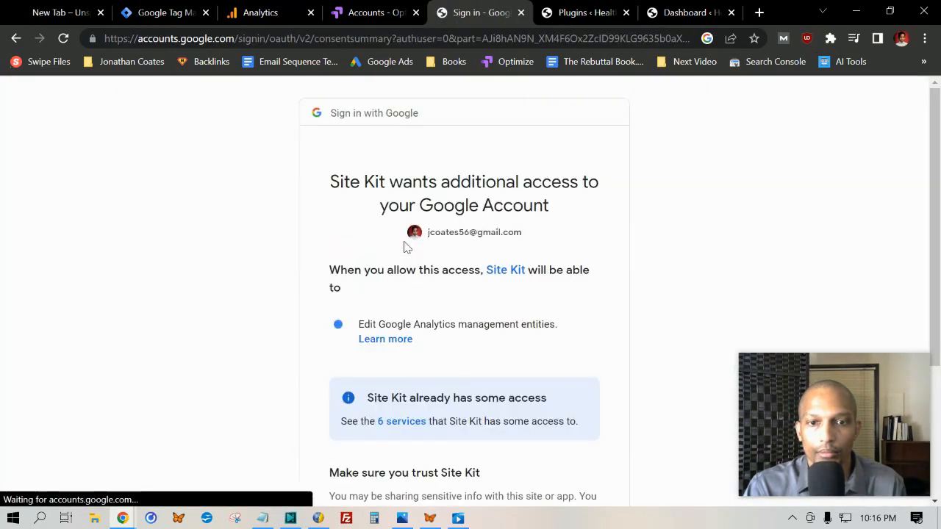
scroll(405, 245, "down", 3)
left_click(514, 397)
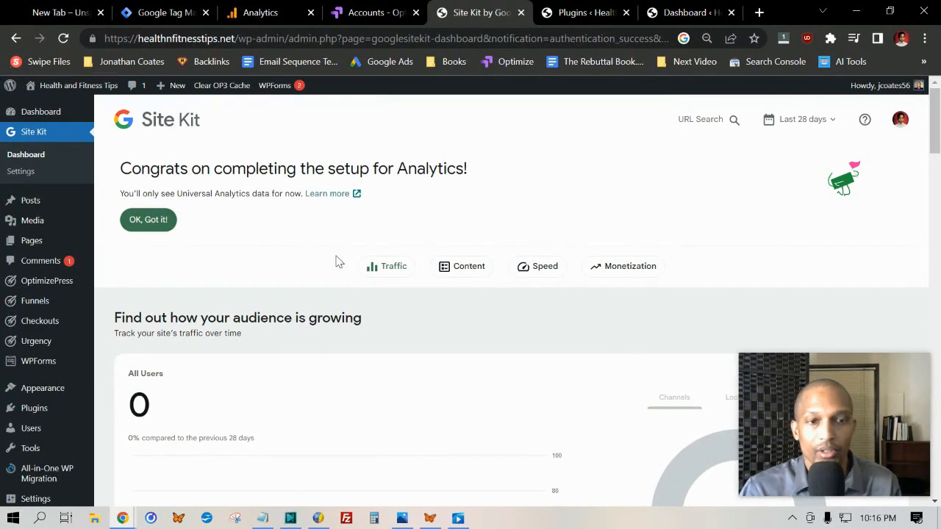
left_click(135, 224)
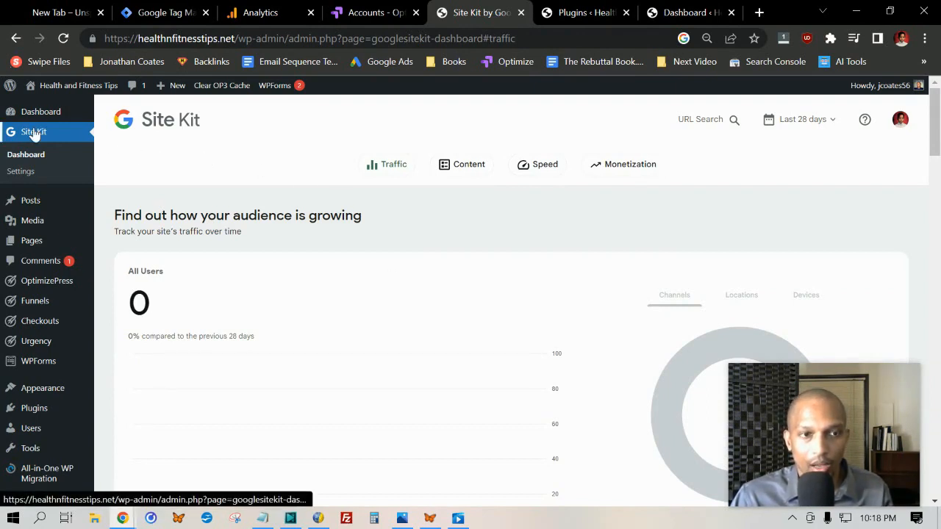
- Start the Tag Manager setup from Site Kit's additional services settings and continue with the existing Google account
left_click(22, 172)
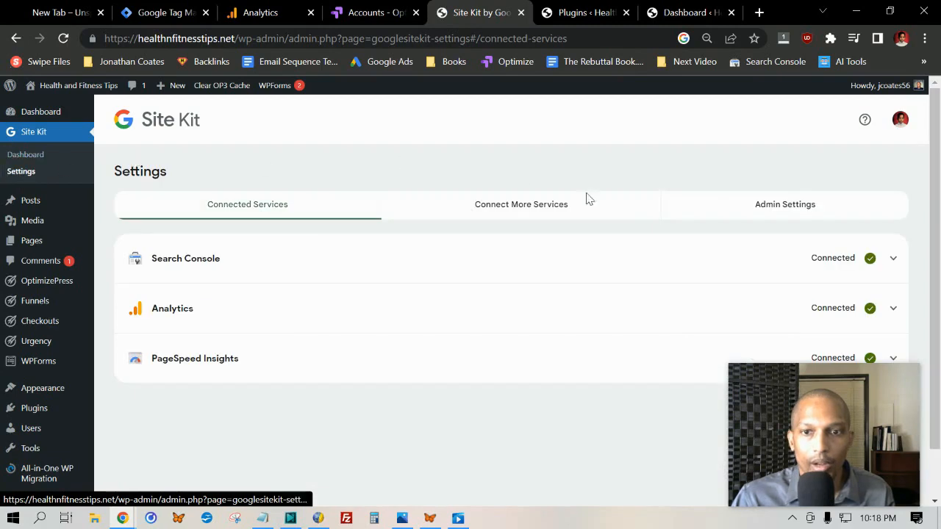
left_click(519, 205)
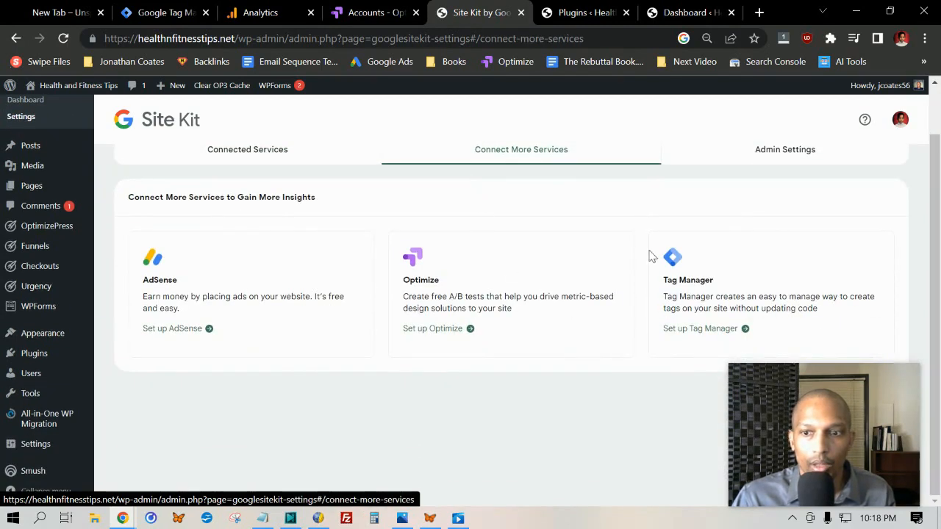
left_click_drag(664, 280, 713, 280)
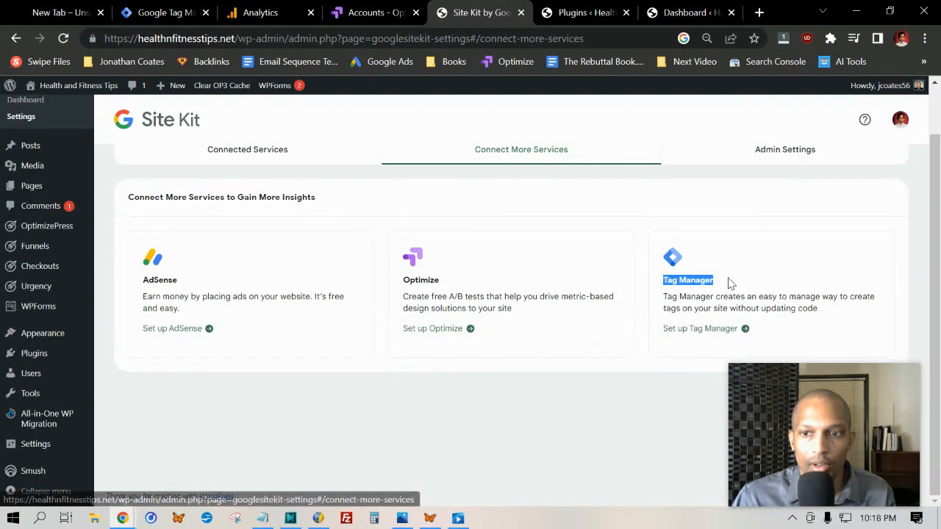
left_click(657, 391)
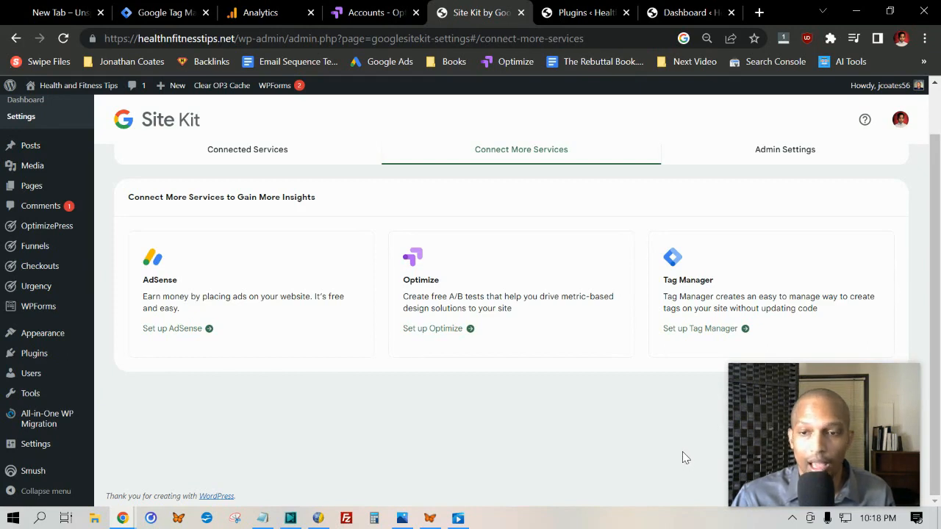
left_click(693, 333)
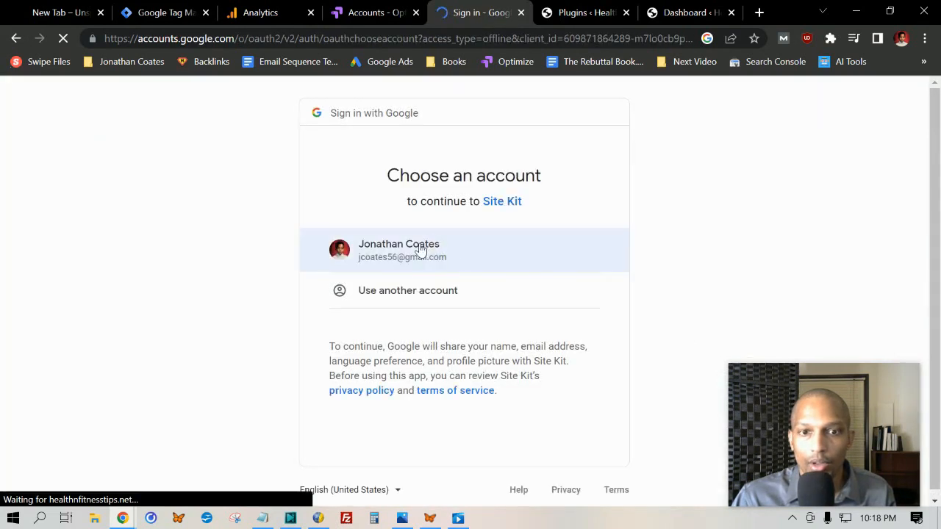
left_click(450, 261)
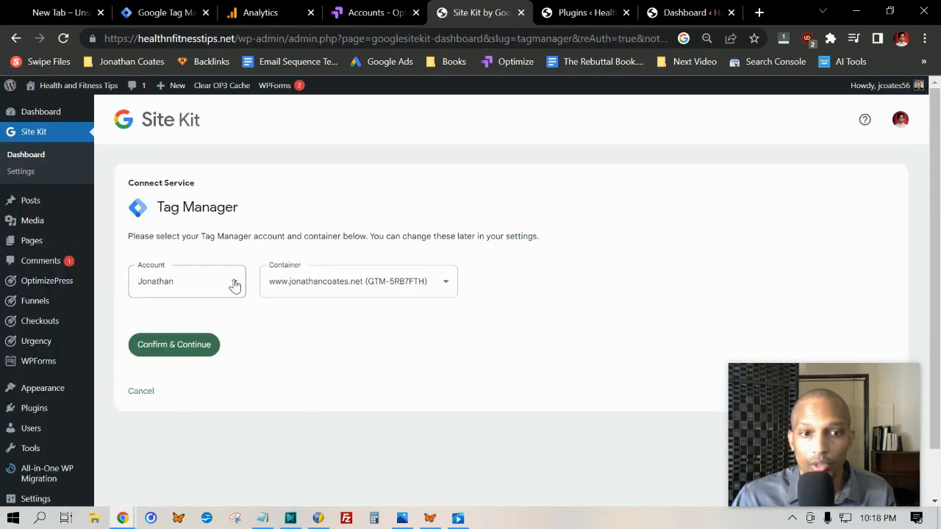
- Connect Tag Manager in Site Kit using the owner's existing account and its existing website container
left_click(235, 284)
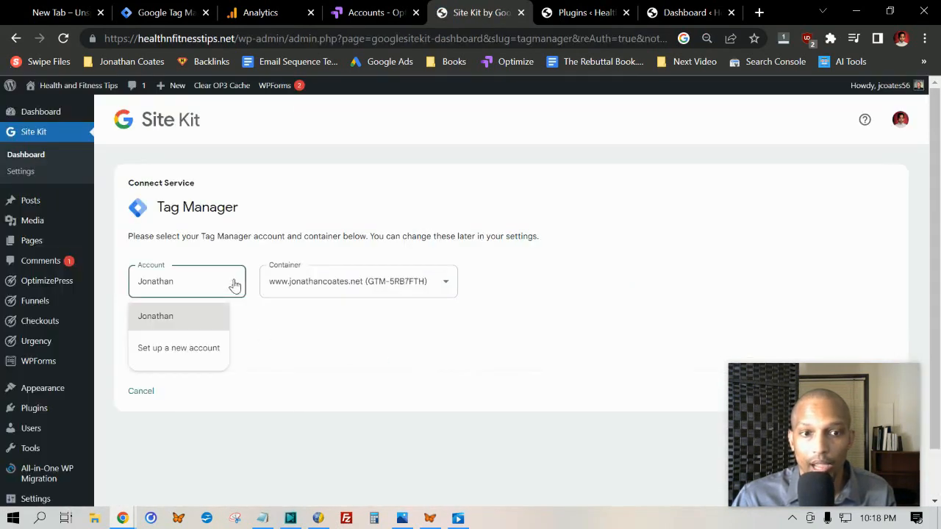
left_click(168, 316)
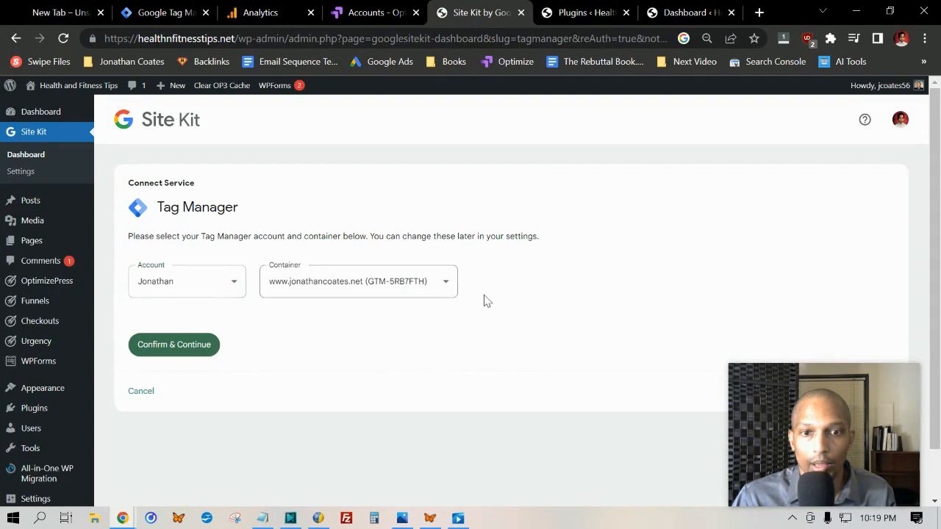
left_click(438, 285)
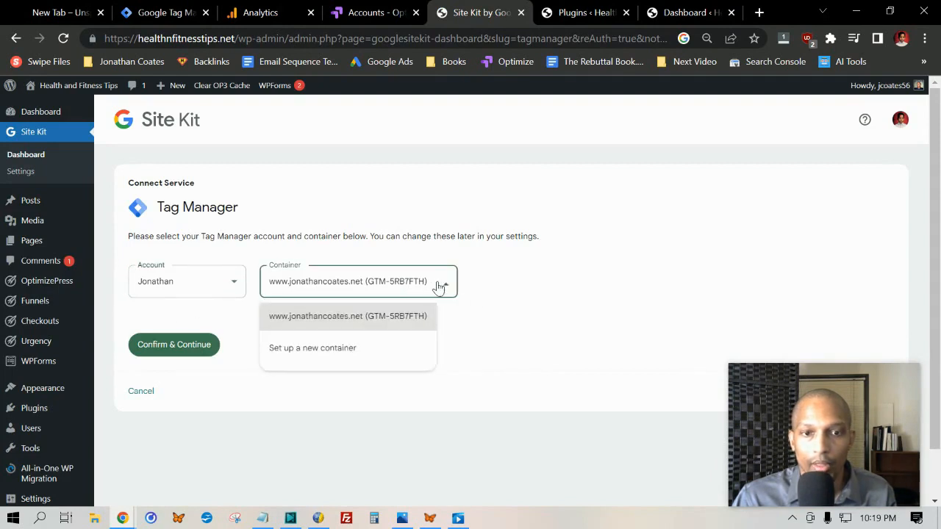
left_click(388, 316)
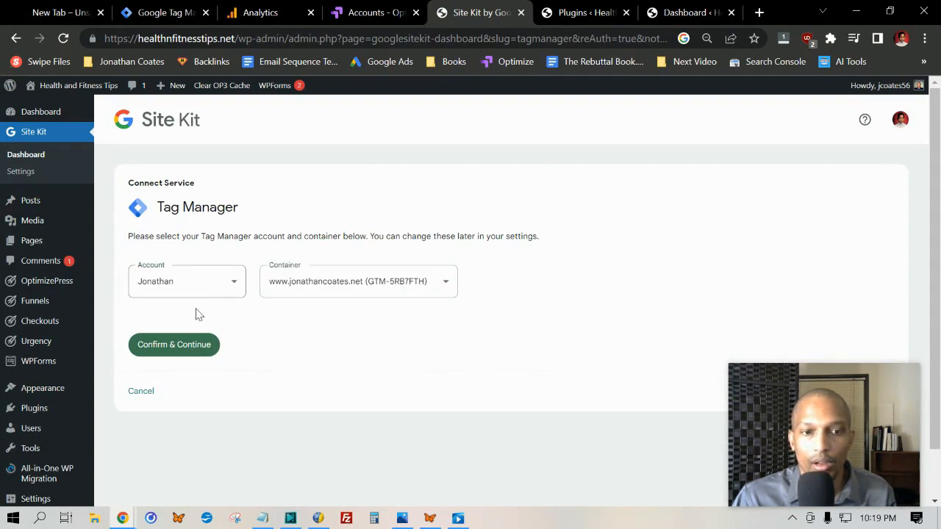
left_click(175, 347)
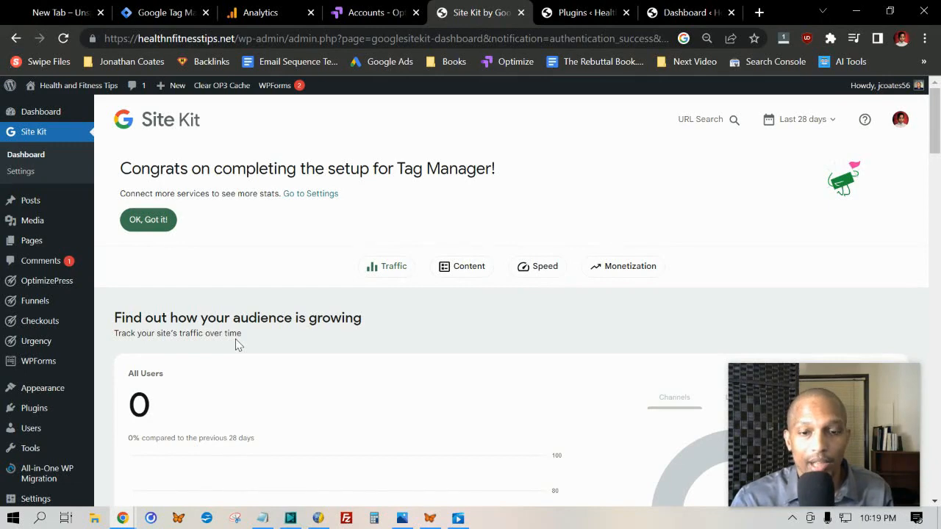
- Switch to KompoZer and add placeholder lines "======1st code" and "==== 2nd code" between the closing head tag and the opening body tag
left_click(318, 518)
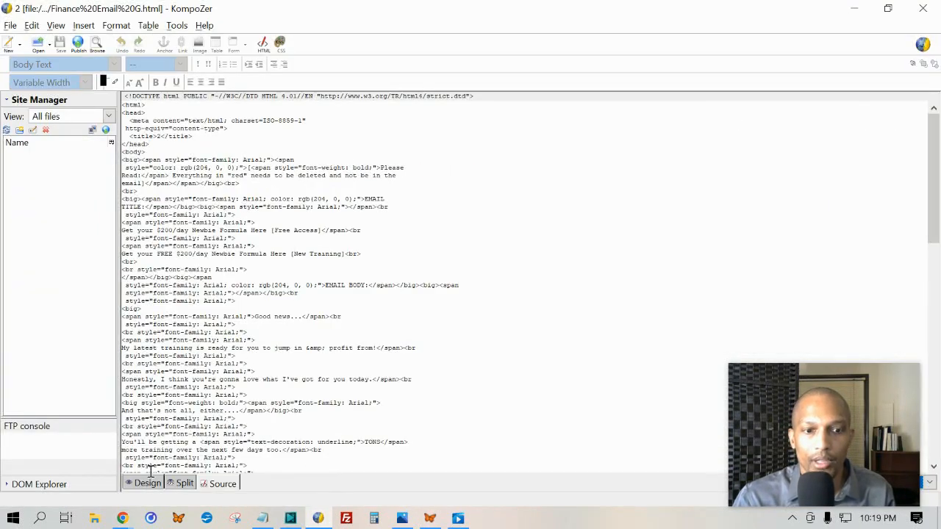
left_click(171, 146)
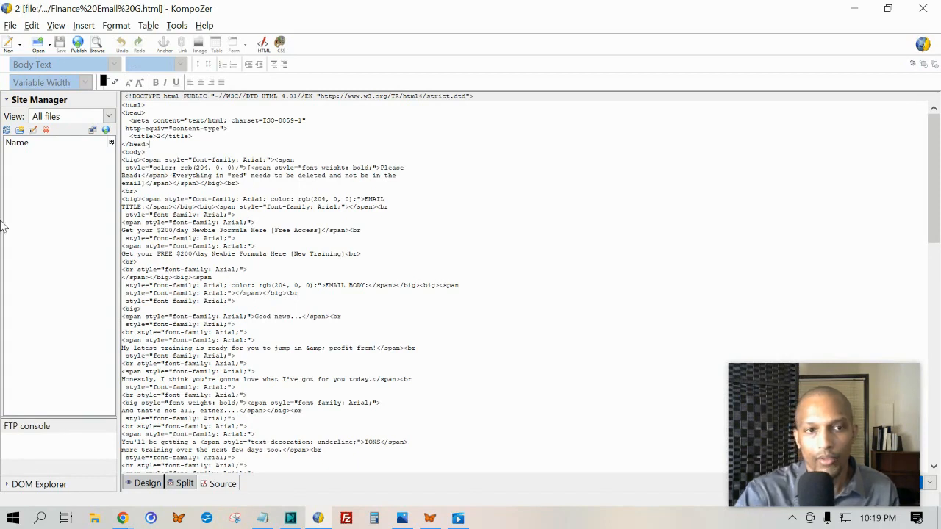
key("Return")
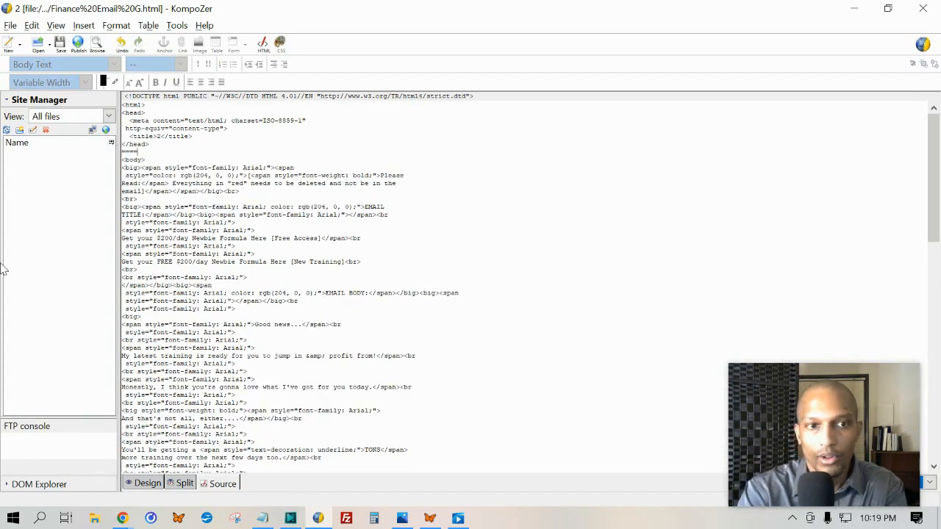
type("1 st code")
key("Return")
key("Return")
key("Return")
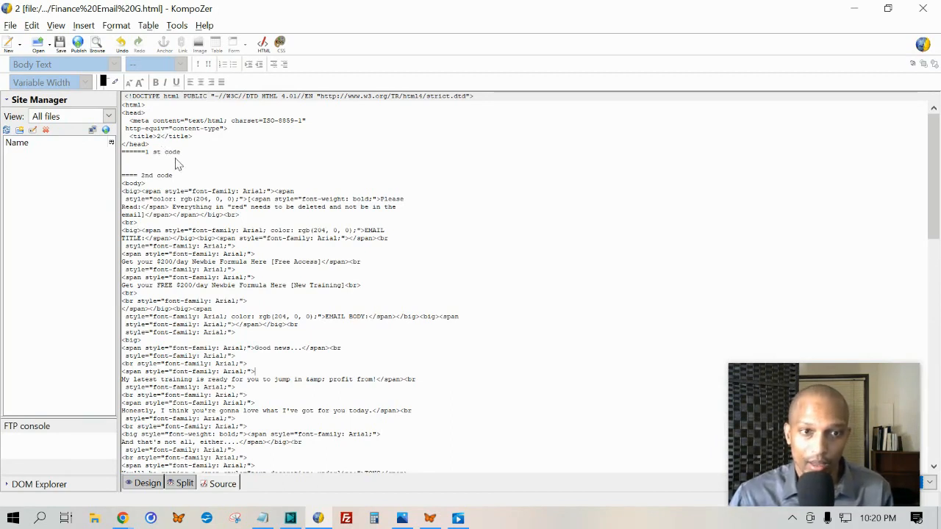
key("BackSpace")
left_click(197, 178)
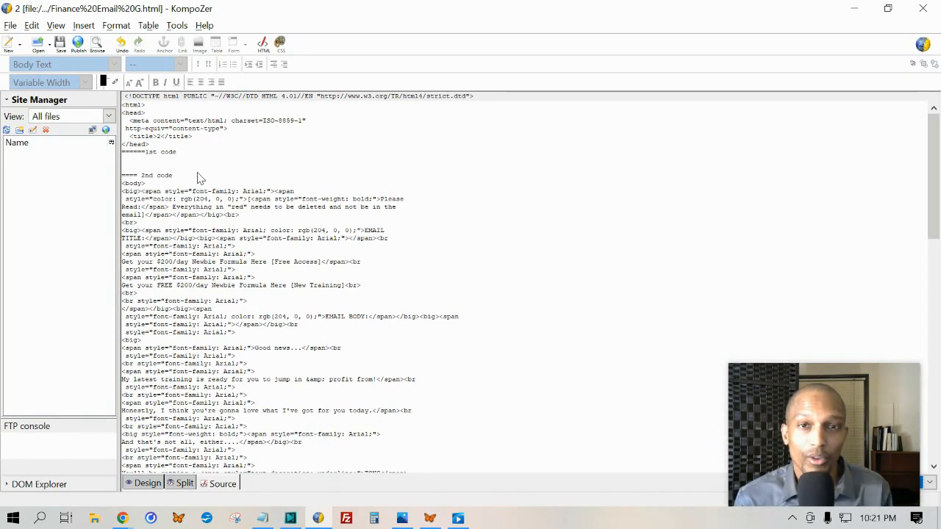